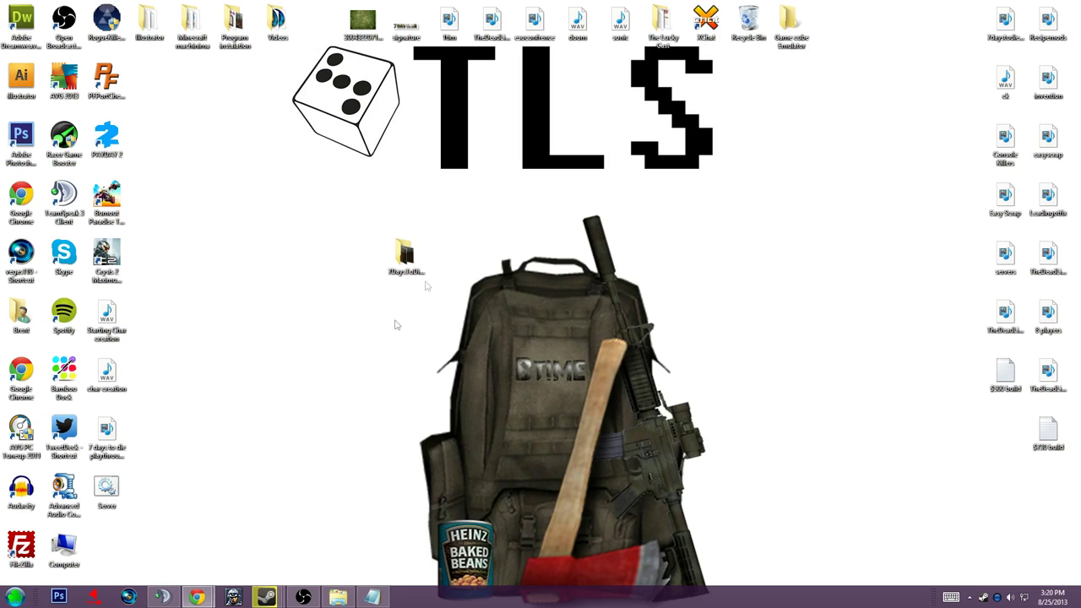
Step: Open the 7DaysToDie-Alpha folder from the desktop and check the folder's properties
drag(405, 253, 449, 256)
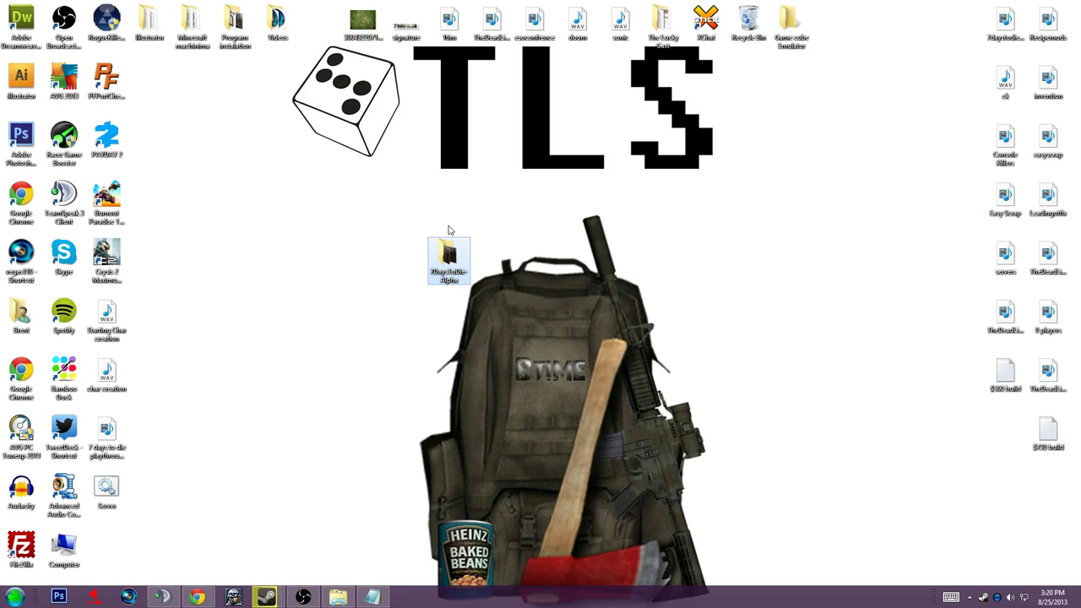
double_click(447, 257)
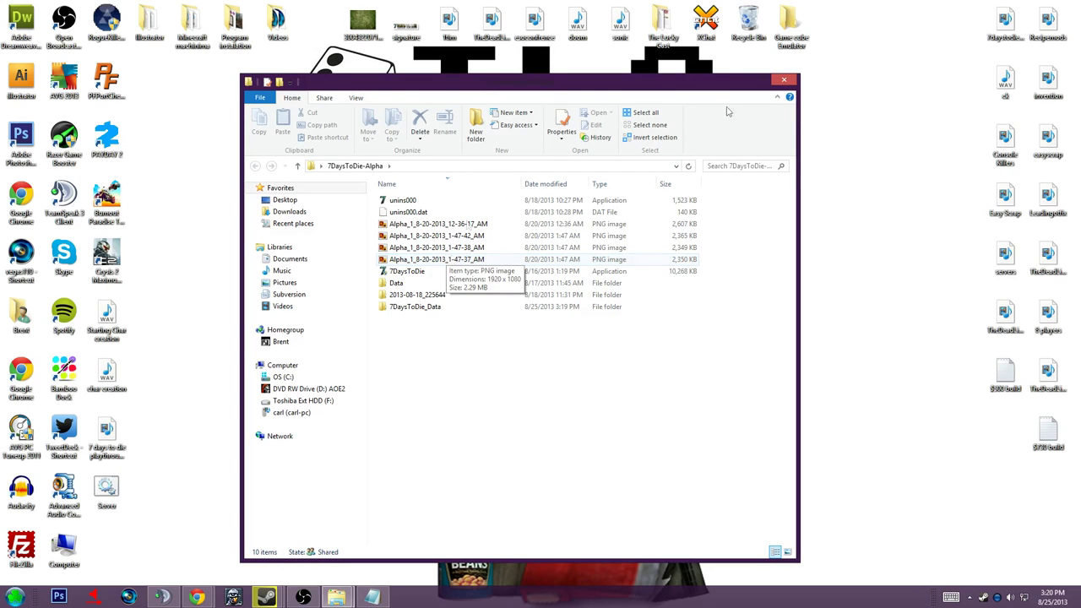
right_click(495, 273)
click(527, 476)
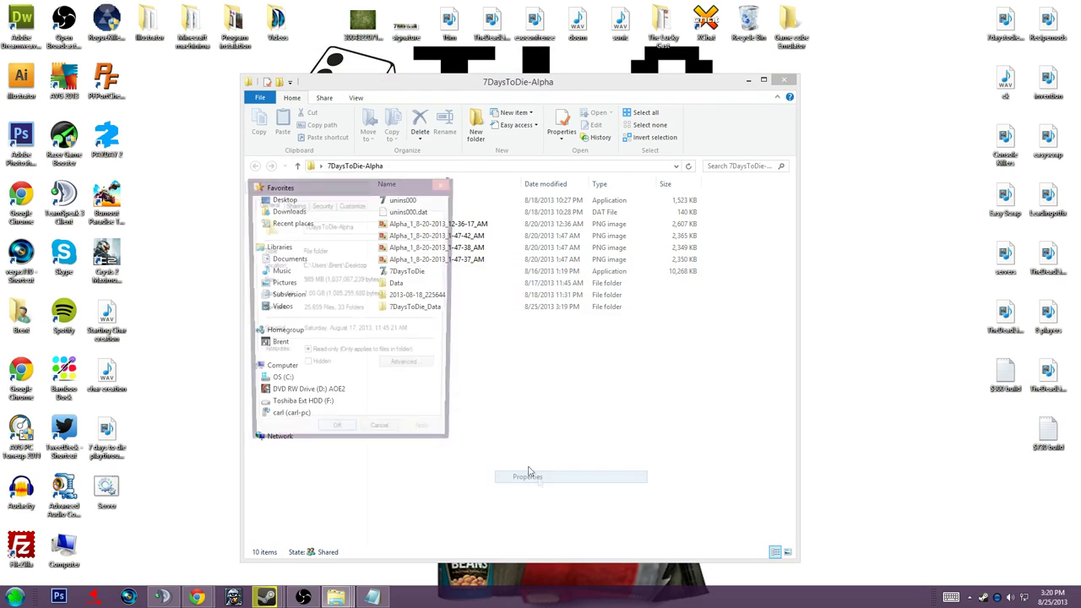
drag(334, 178, 923, 135)
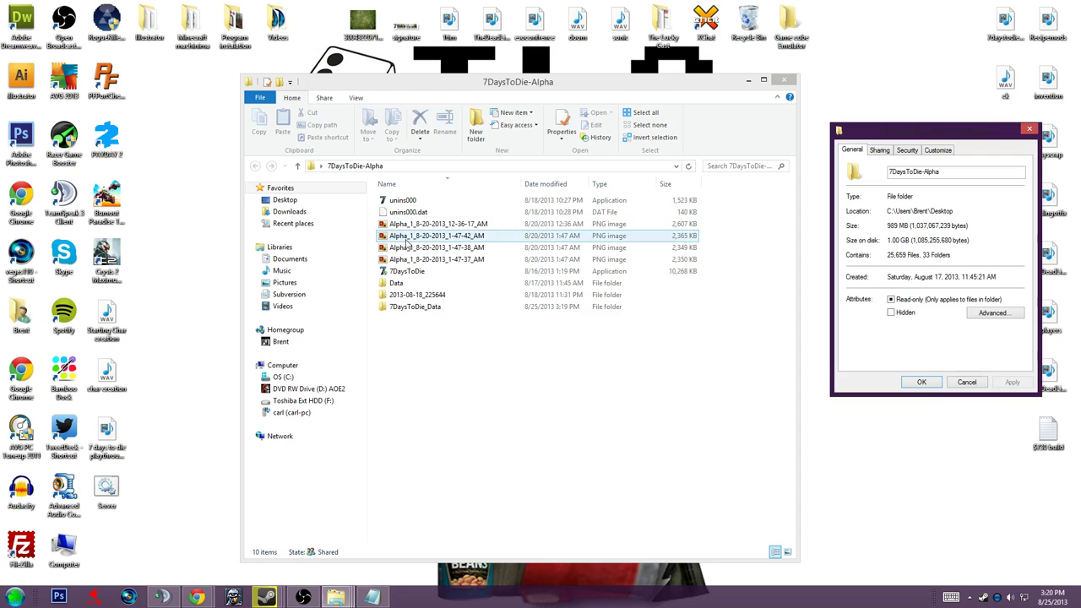
click(1029, 129)
Step: Show the properties of the 7DaysToDie application inside the game folder
right_click(378, 271)
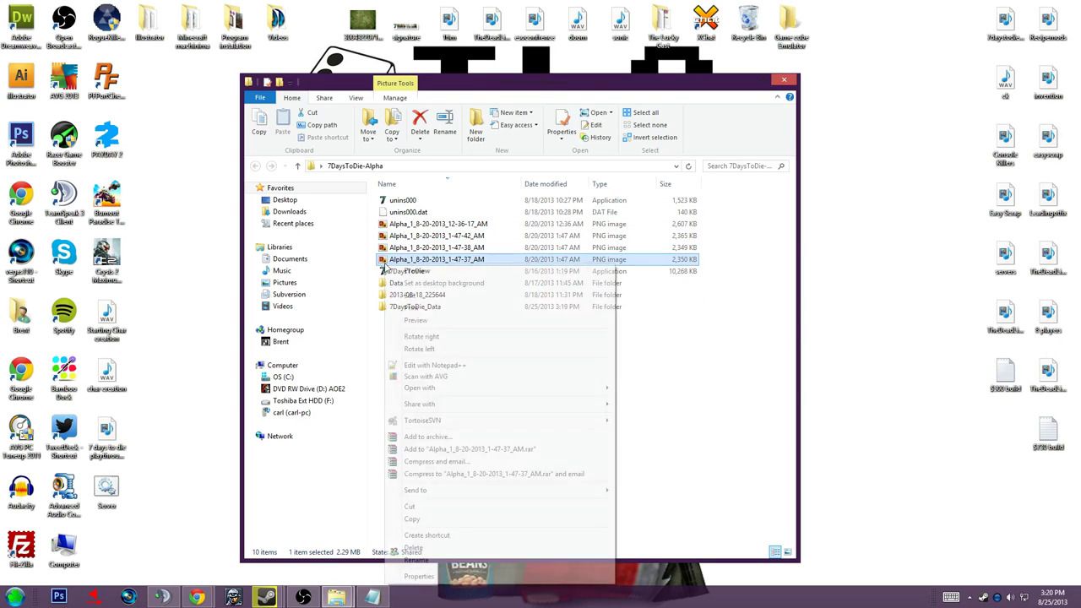
click(412, 564)
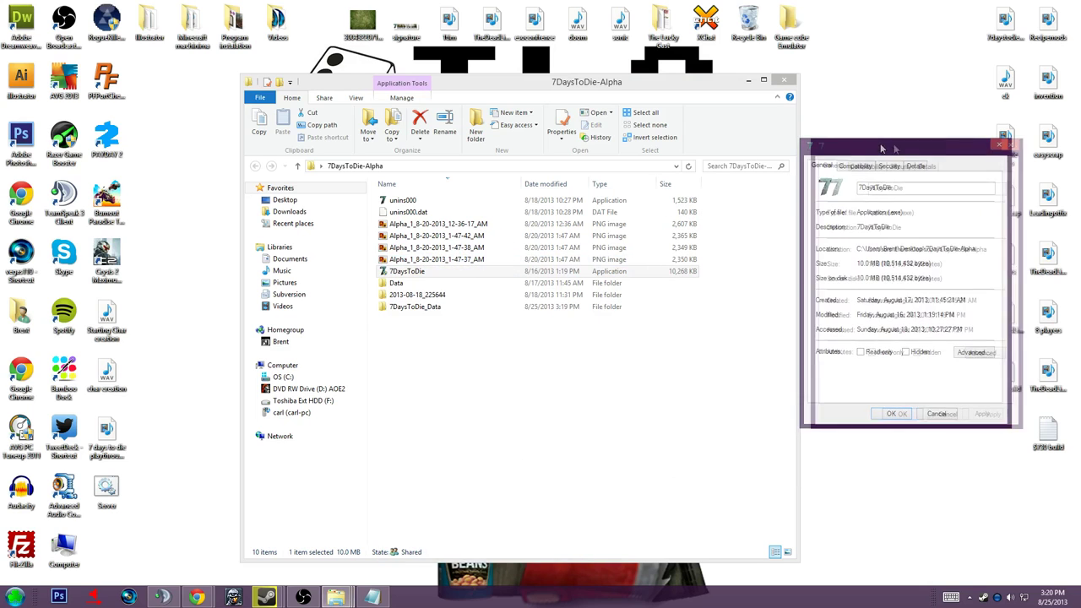
Step: Look through the save folders in Data\Worlds\Navezgane\Saves, select the GAME save, and dismiss the folder window
click(417, 286)
double_click(417, 285)
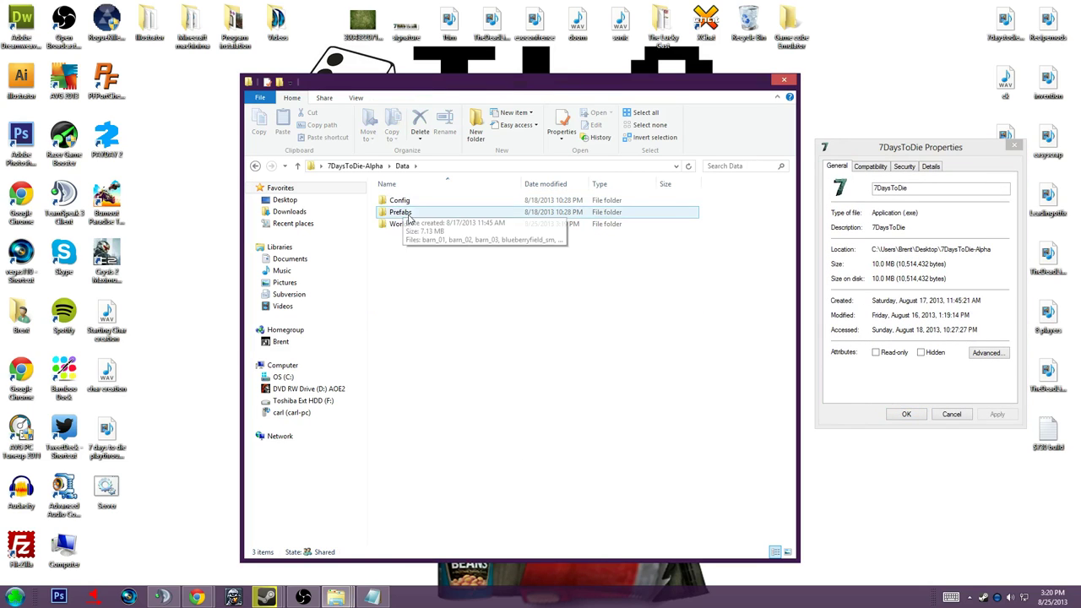
double_click(414, 224)
double_click(414, 201)
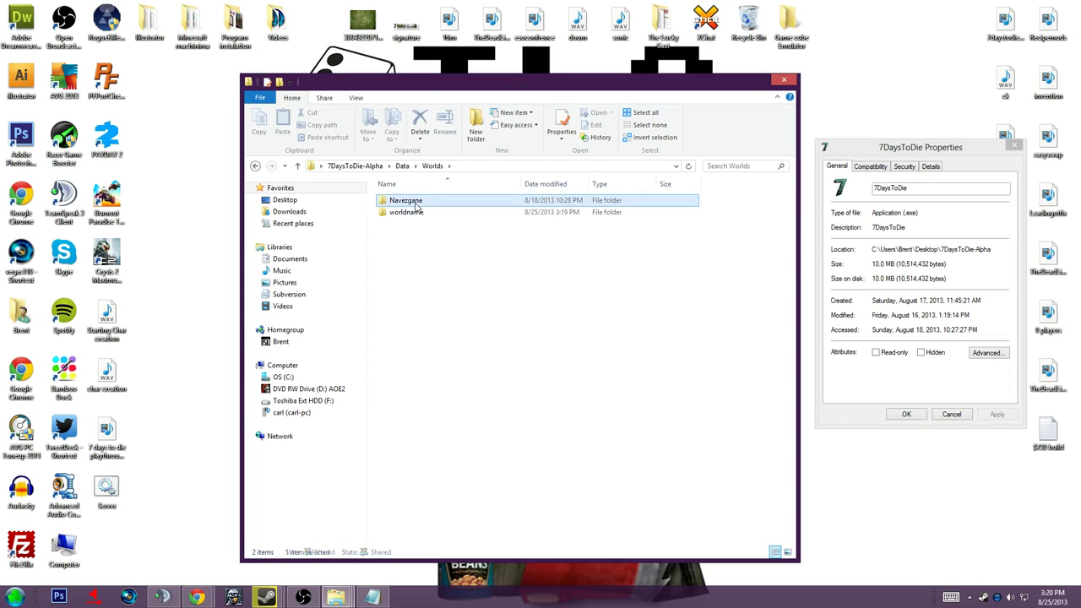
double_click(415, 202)
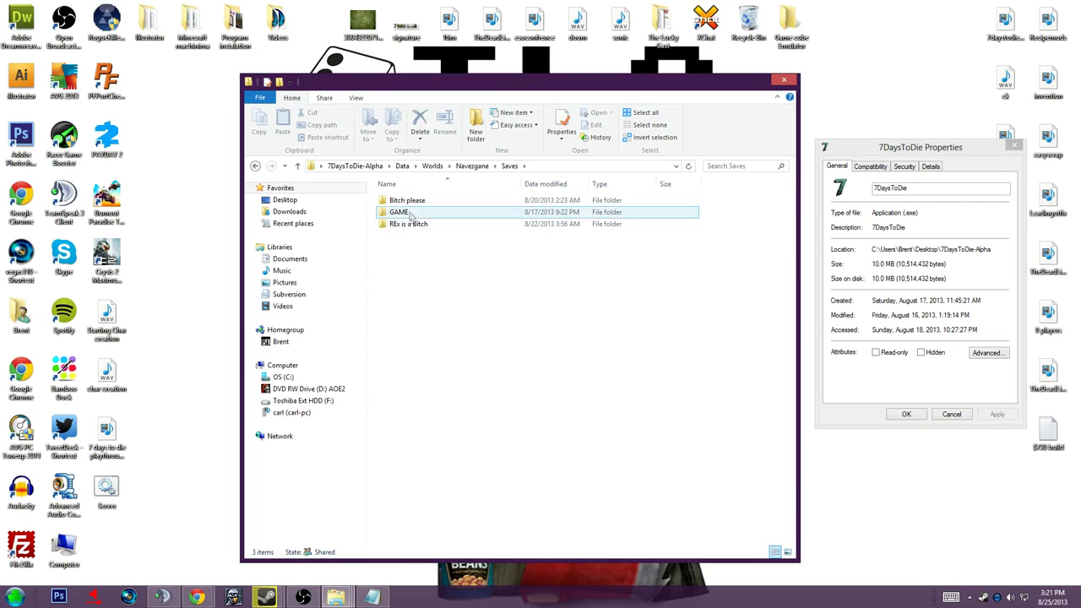
click(407, 201)
click(408, 214)
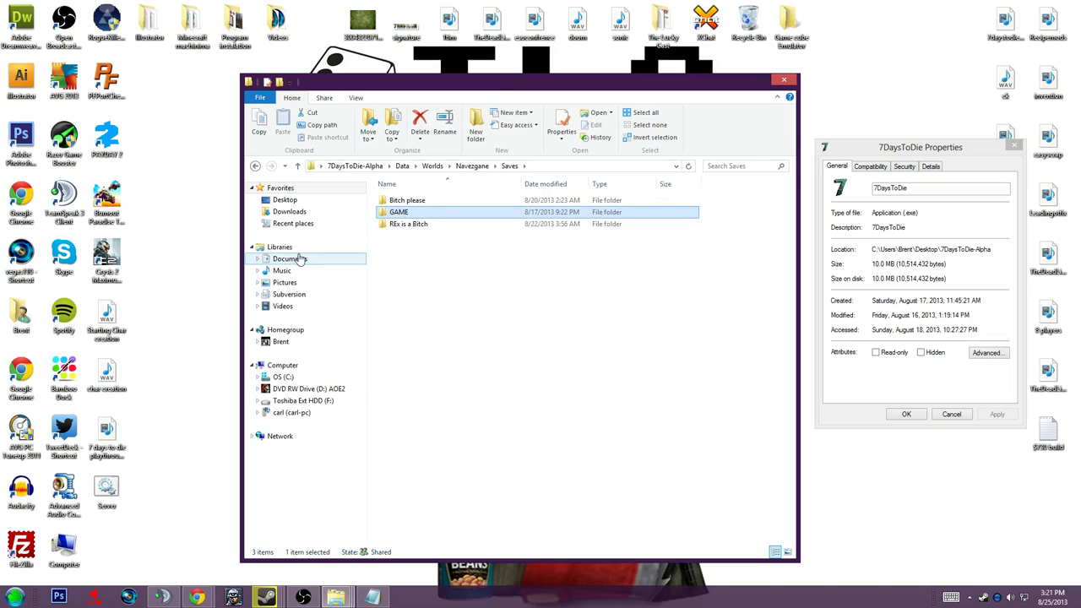
click(354, 165)
click(775, 79)
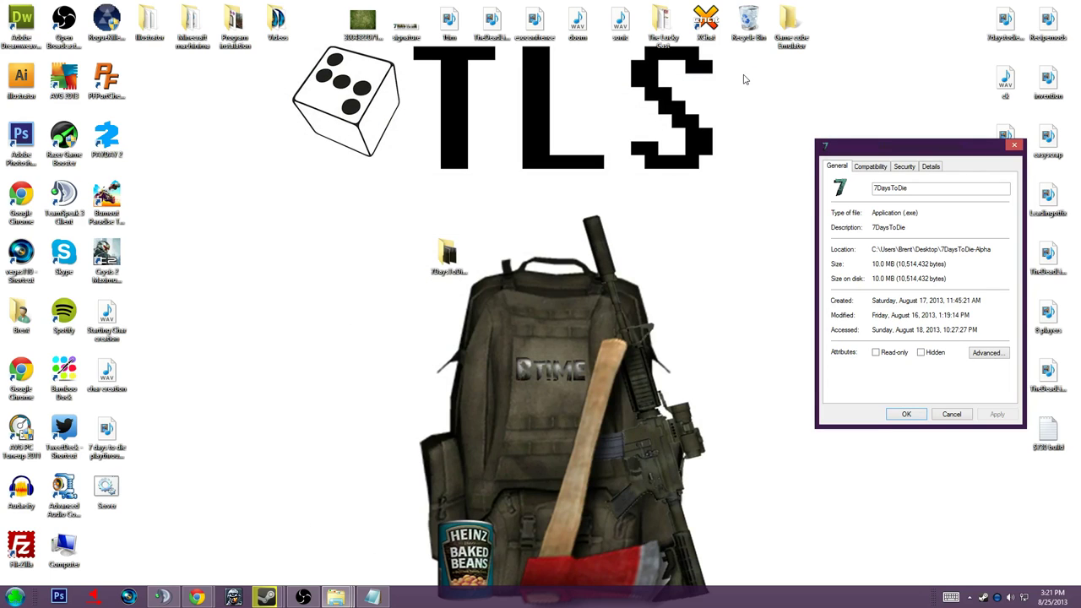
Step: Bring up the Server text file containing the dedicated server launch command in Notepad
mouse_move(373, 601)
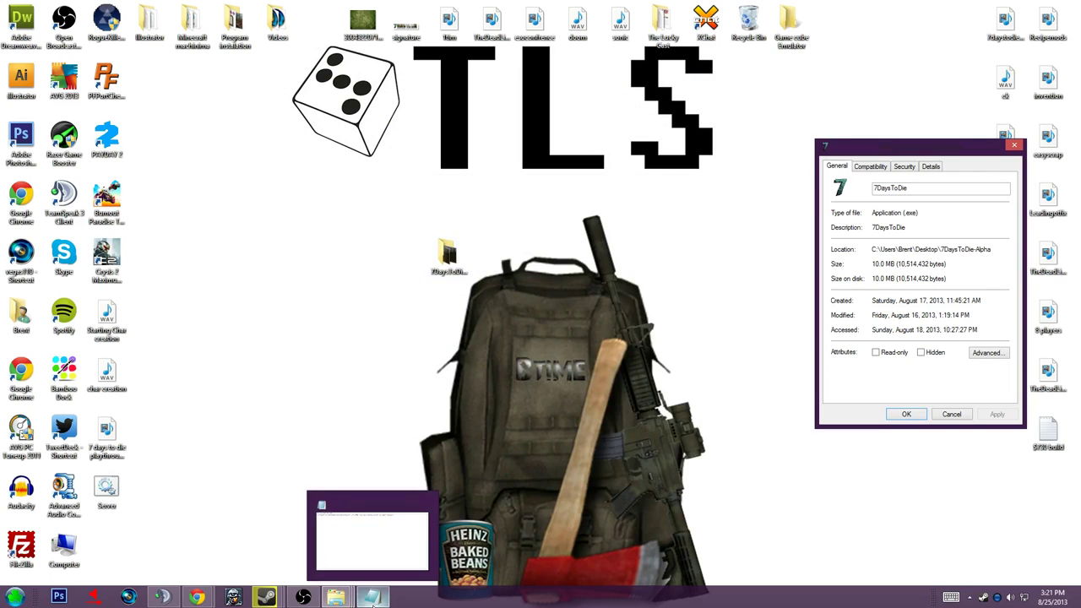
key(super)
key(Escape)
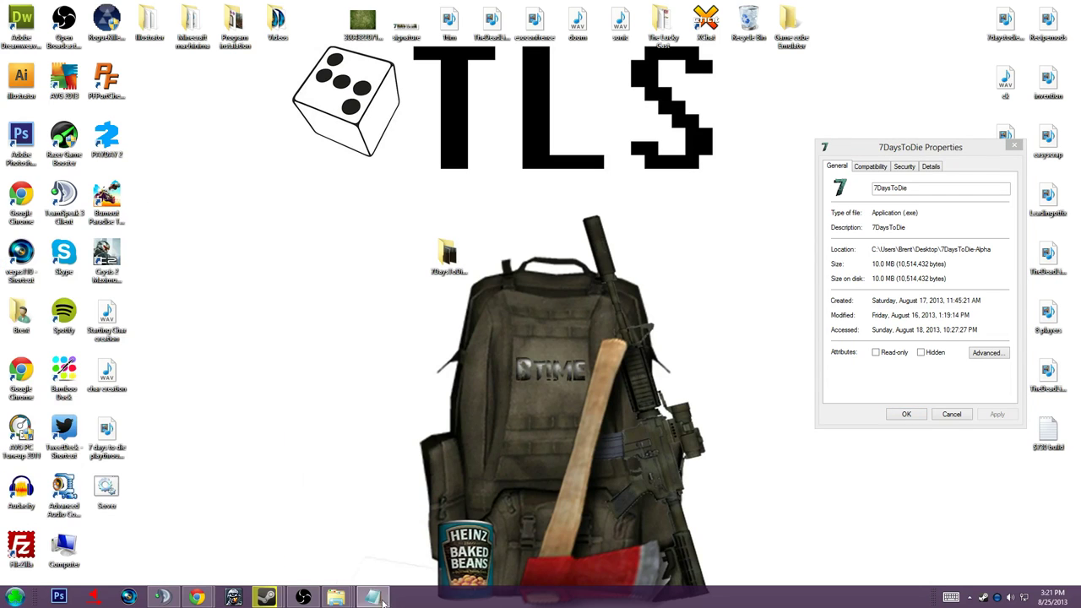
click(374, 598)
drag(415, 210, 344, 10)
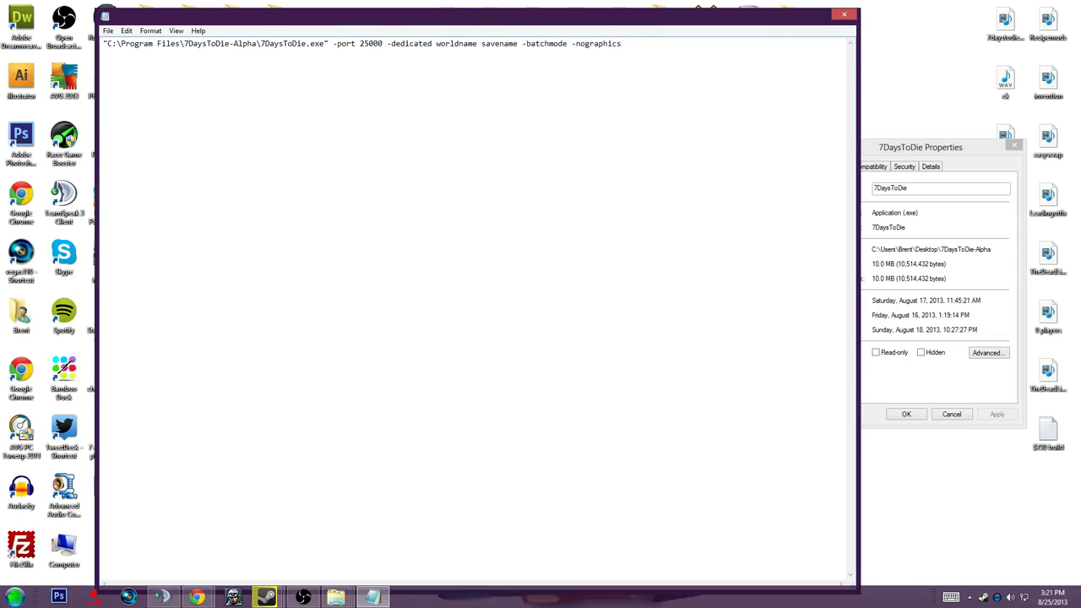
Step: Switch to Chrome and view the launch command in the 7 Days To Die forum's Dedicated Server Setup tutorial
click(196, 597)
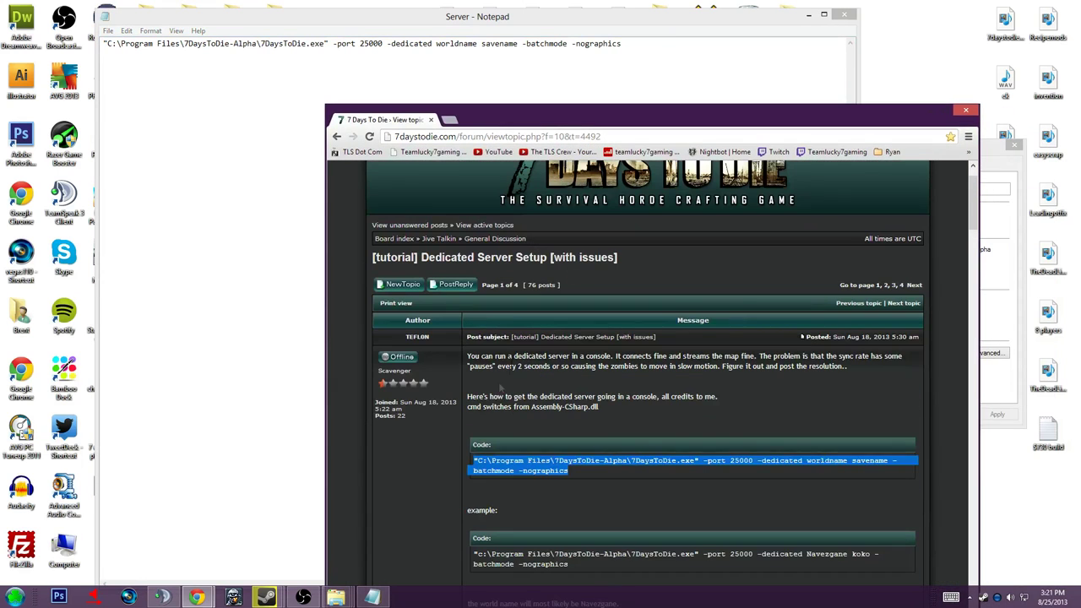
click(493, 387)
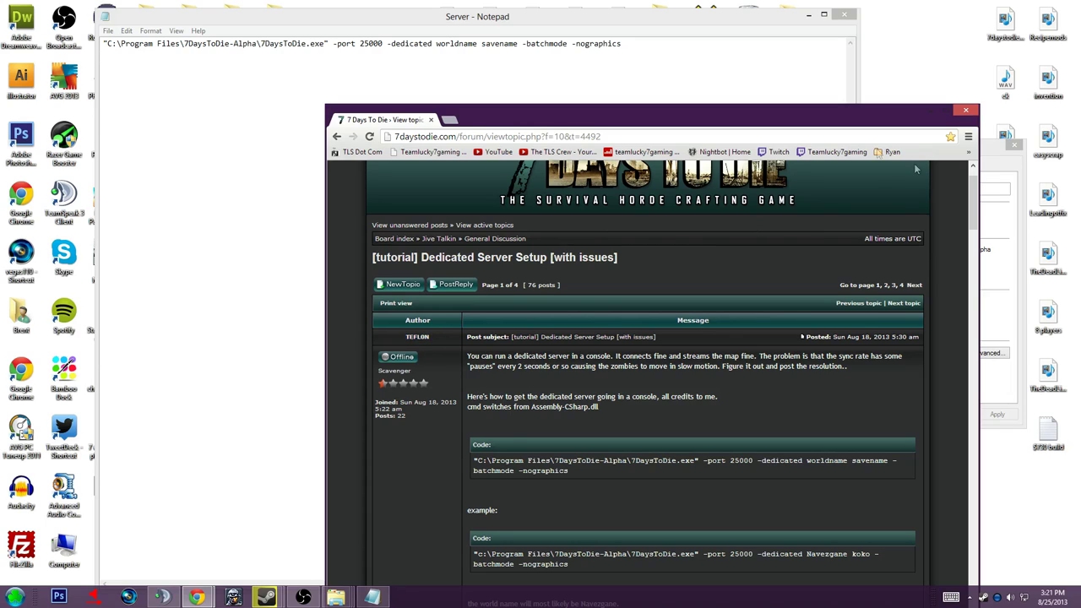
drag(609, 111, 827, 137)
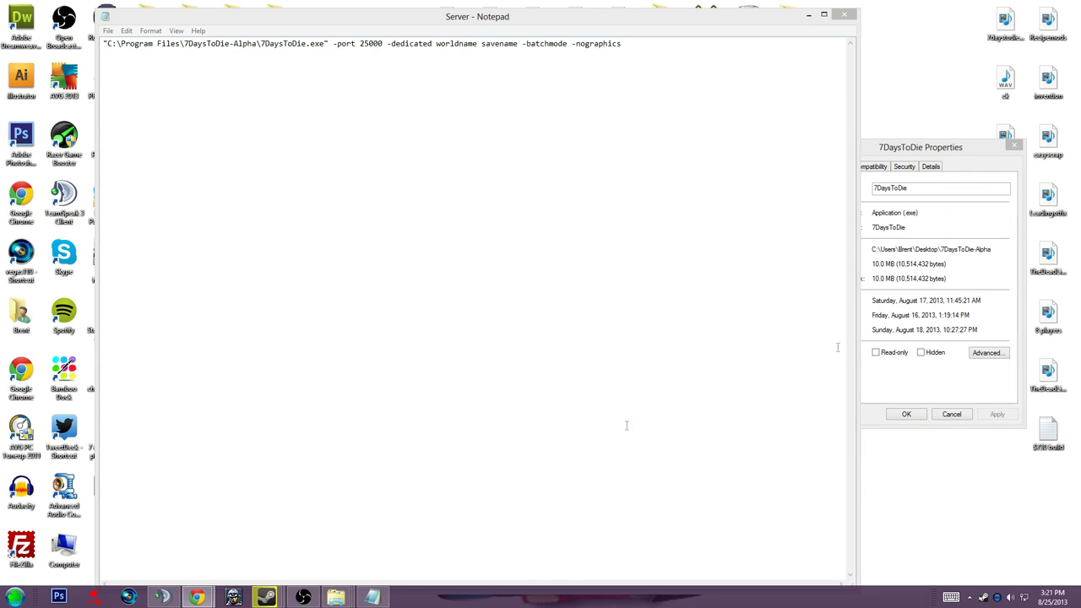
Step: Shrink and reposition the Notepad window so it sits beside the 7DaysToDie properties dialog
drag(334, 14, 321, 74)
drag(685, 65, 706, 157)
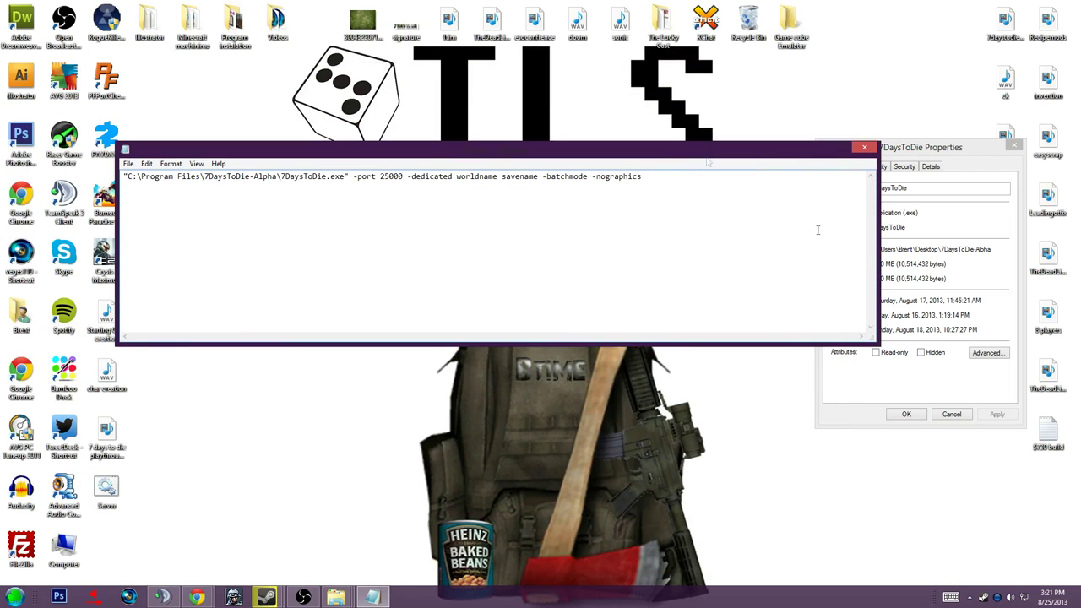
click(881, 257)
click(719, 211)
drag(884, 210, 775, 304)
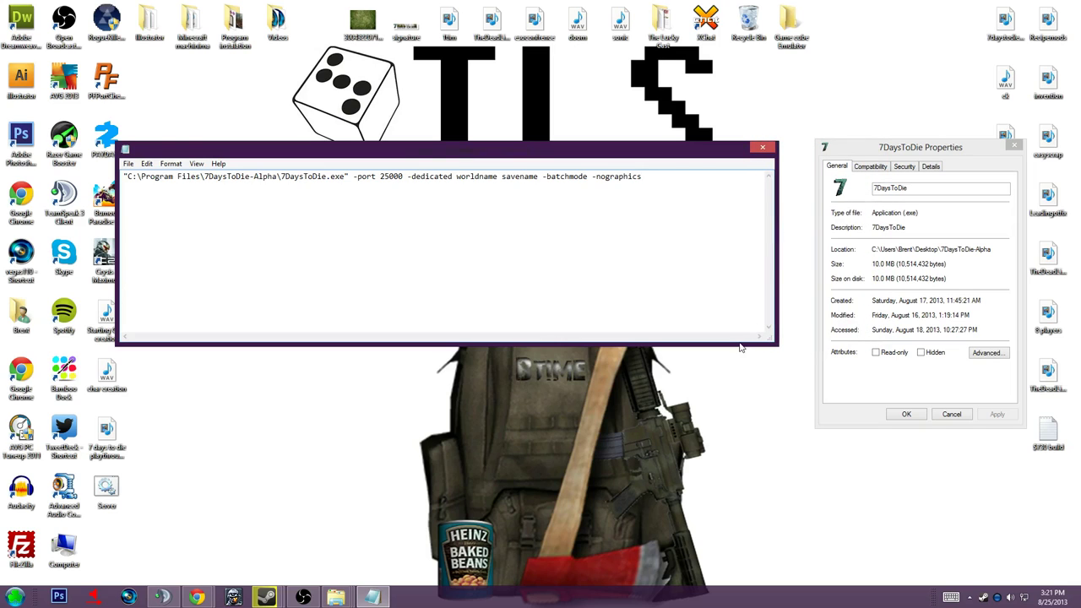
drag(729, 344, 729, 413)
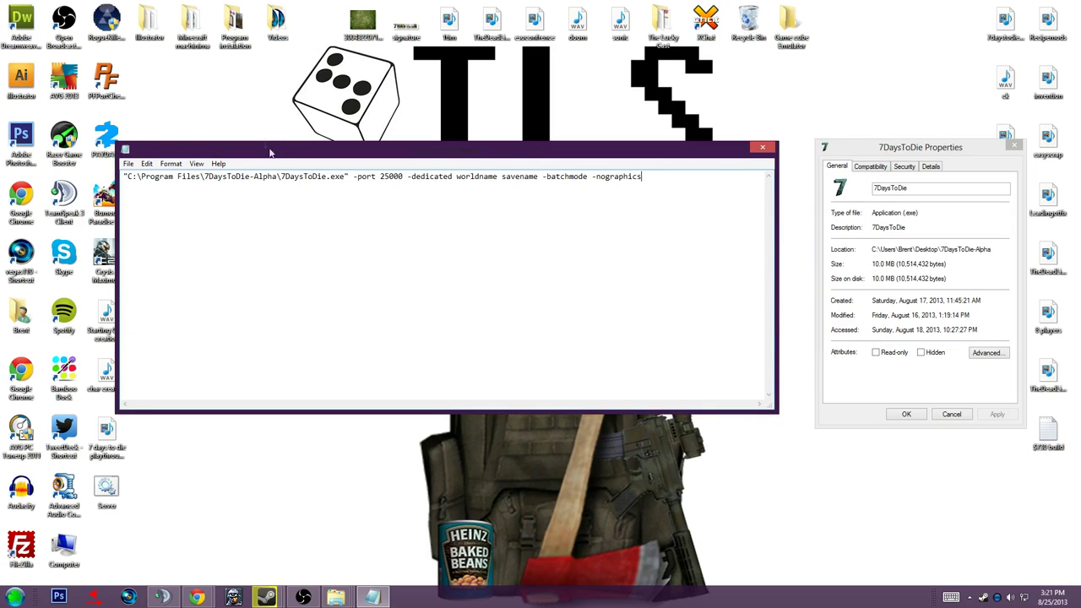
drag(270, 153, 297, 152)
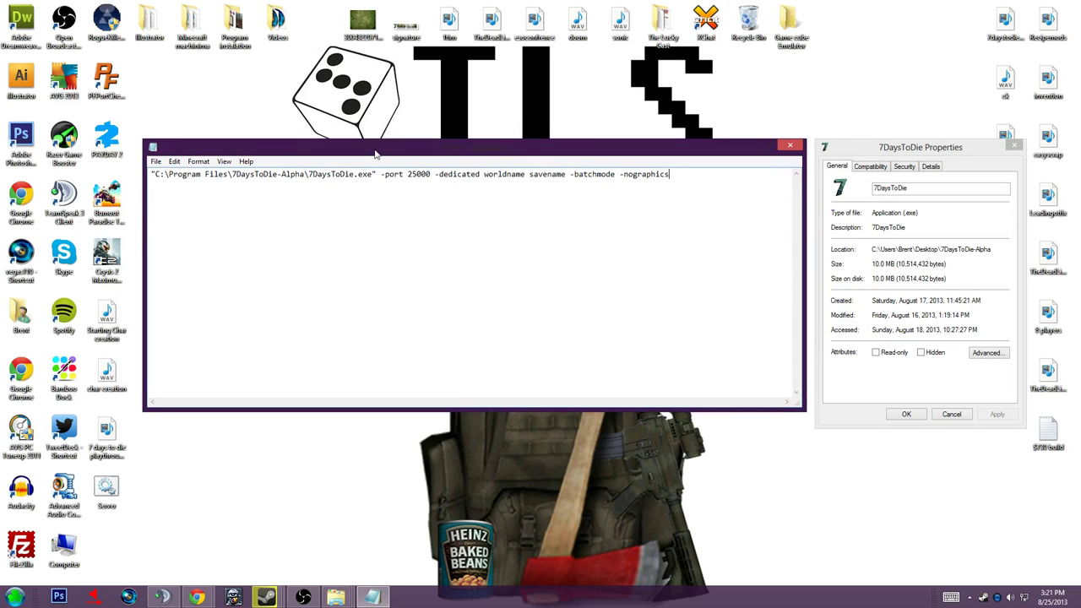
Step: Replace the savename placeholder in the launch command with game
drag(565, 177, 532, 177)
key(BackSpace)
key(BackSpace)
text(game)
Step: Replace the C:\Program Files\7DaysToDie-Alpha path in the command with the location copied from the 7DaysToDie properties
click(879, 250)
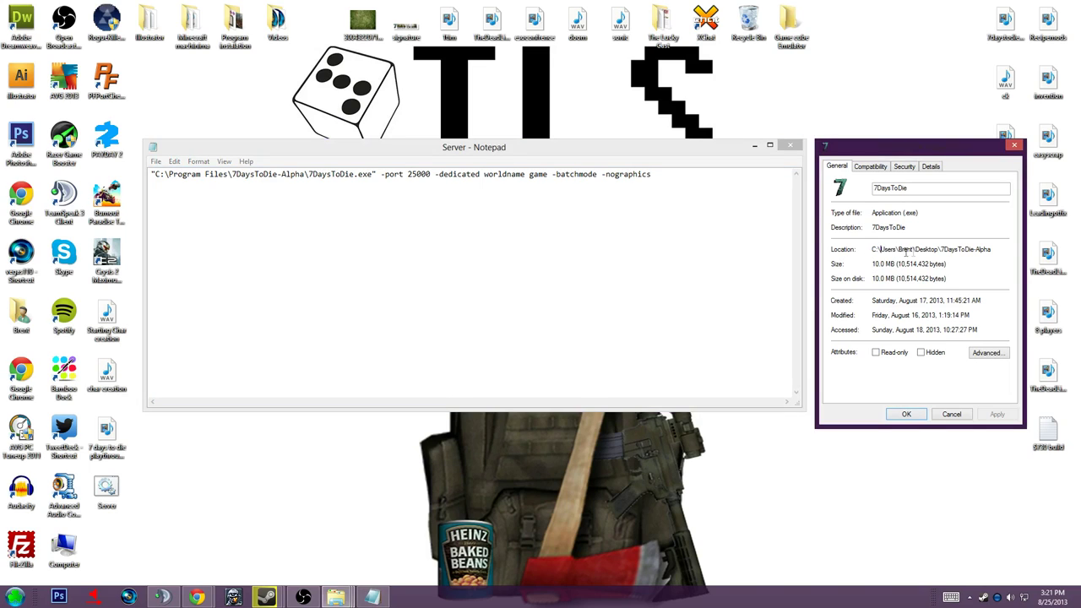
drag(999, 249, 865, 228)
key(ctrl+c)
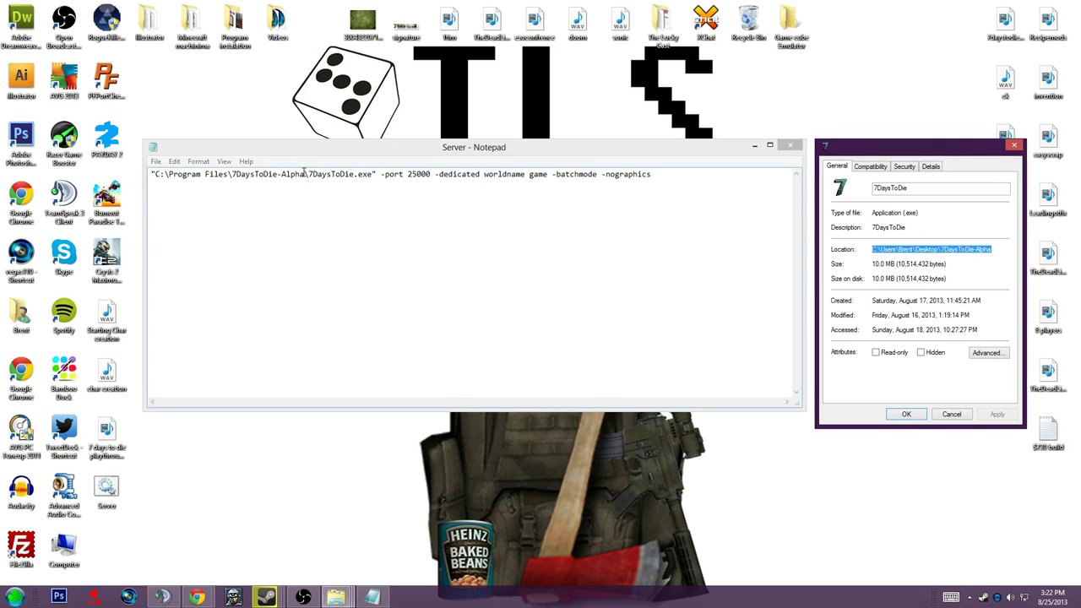
drag(304, 173, 133, 180)
key(ctrl+v)
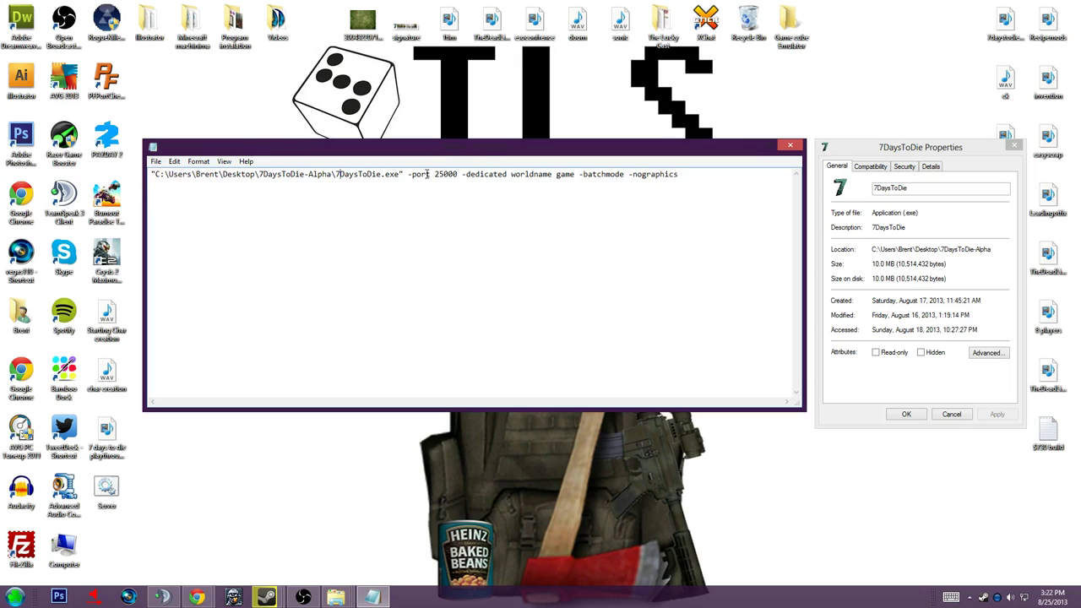
Step: Save the command to the desktop as Youtube.bat with the All Files type, and close Notepad without saving again
click(155, 162)
click(188, 214)
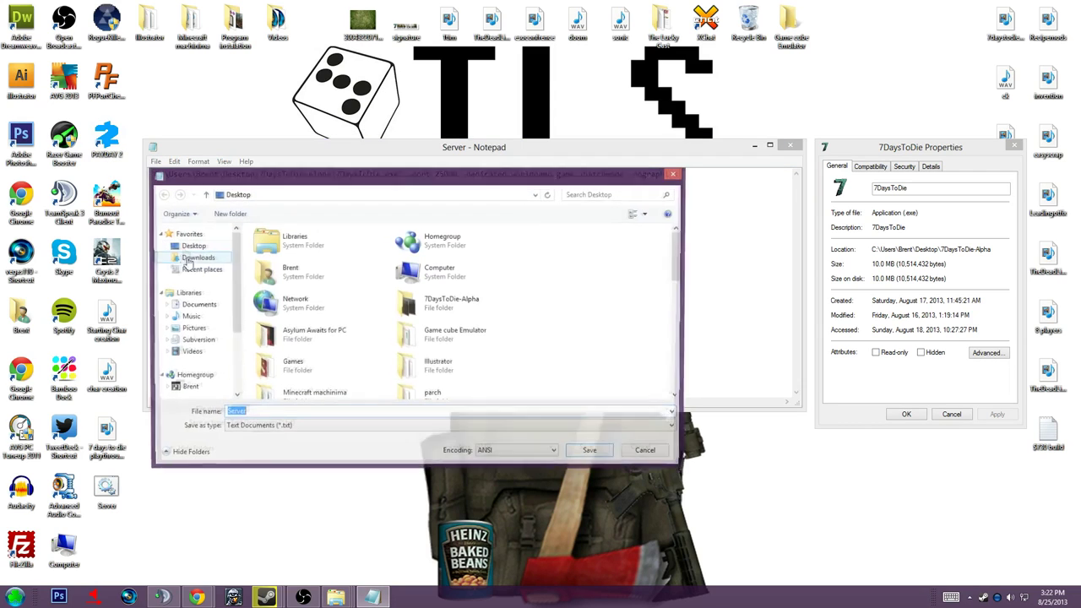
click(363, 428)
click(328, 452)
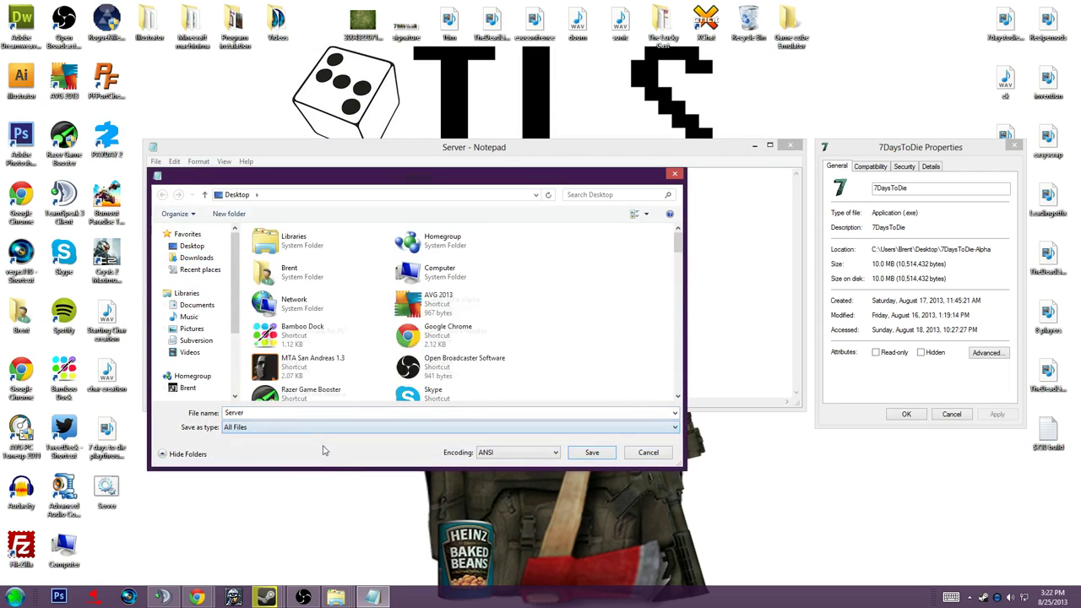
double_click(276, 412)
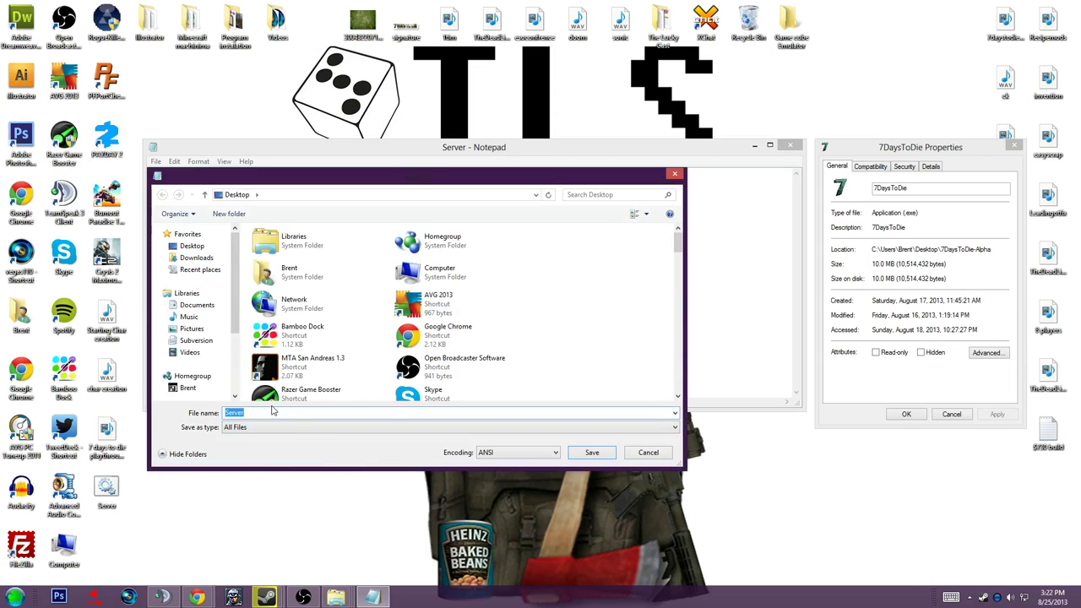
key(BackSpace)
text(Youtube.bat)
key(Return)
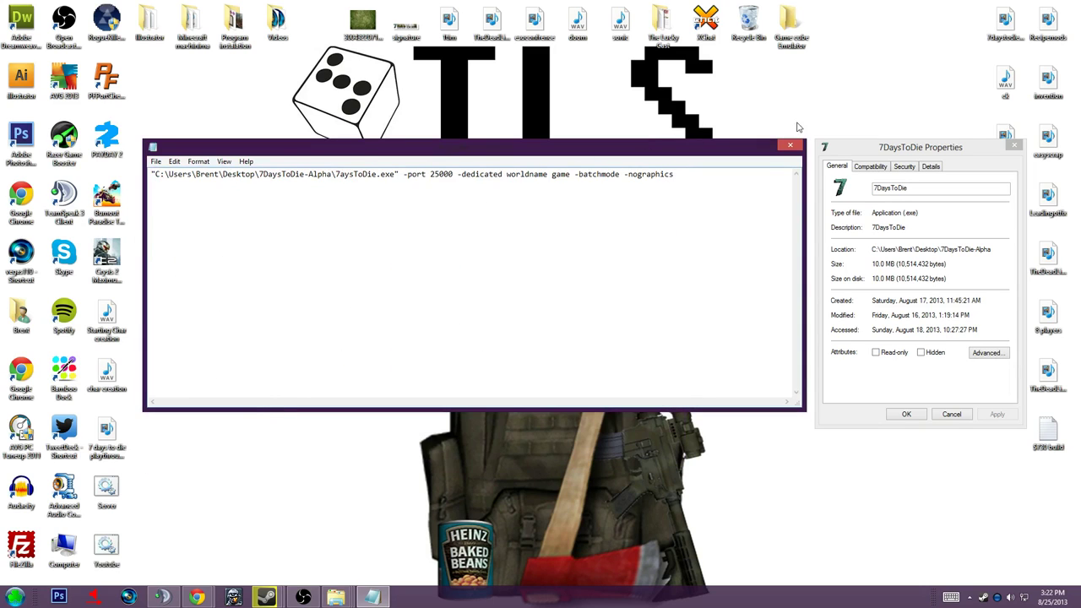
click(789, 145)
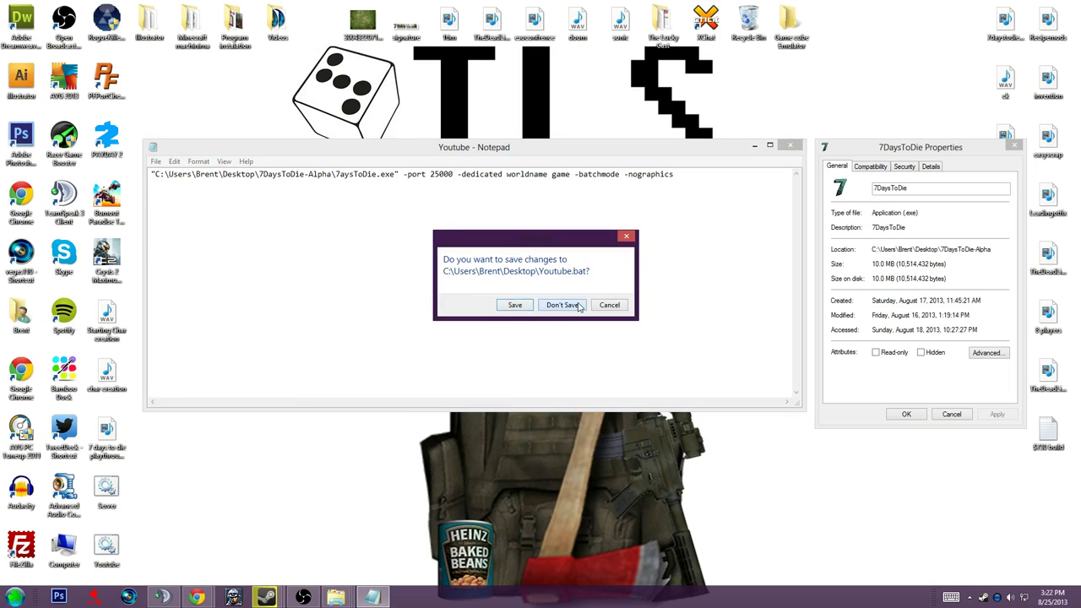
click(561, 305)
Step: Close the 7DaysToDie properties and return the Youtube batch file to its place below the Server file on the desktop
drag(106, 549, 314, 196)
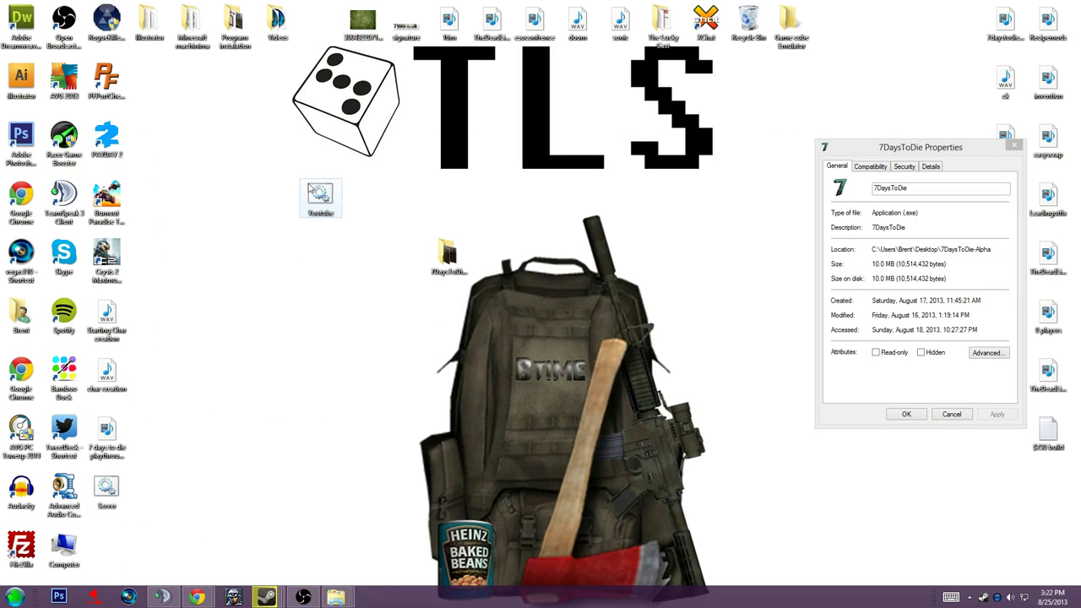
right_click(323, 201)
click(347, 221)
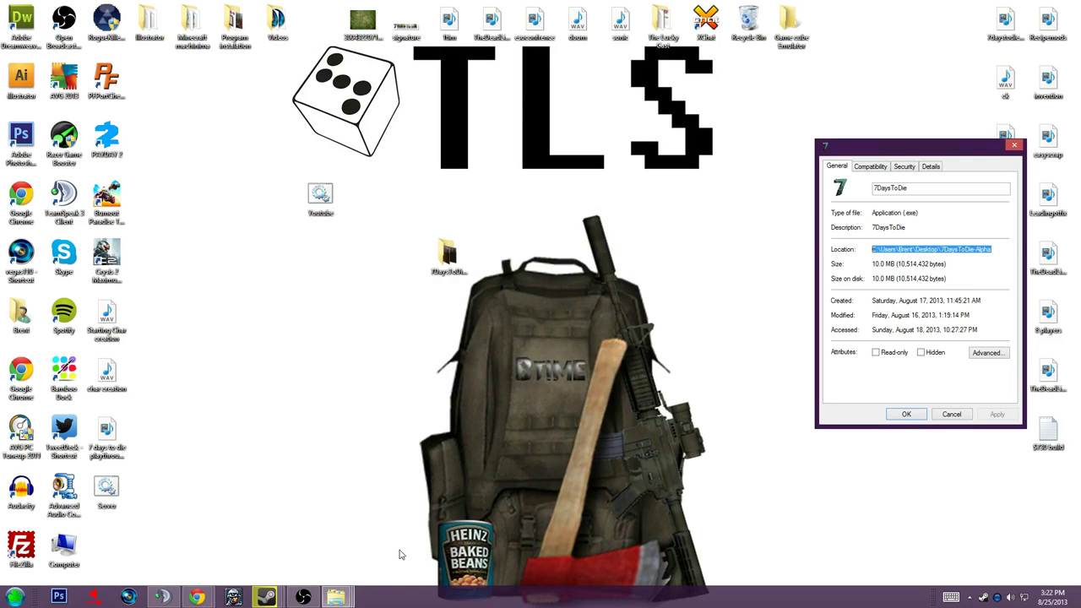
click(1013, 145)
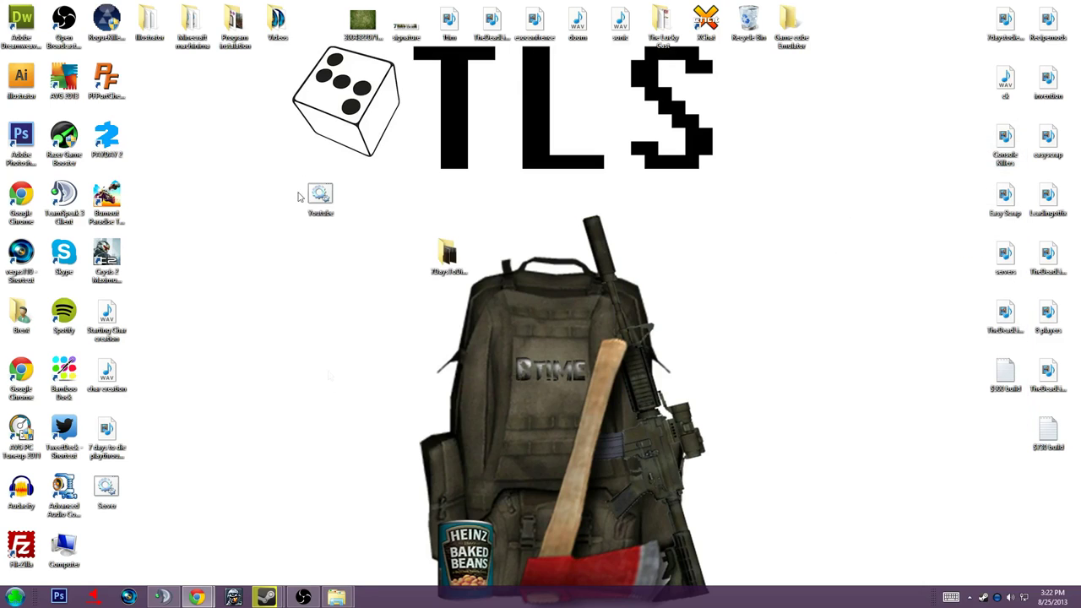
drag(319, 195, 107, 545)
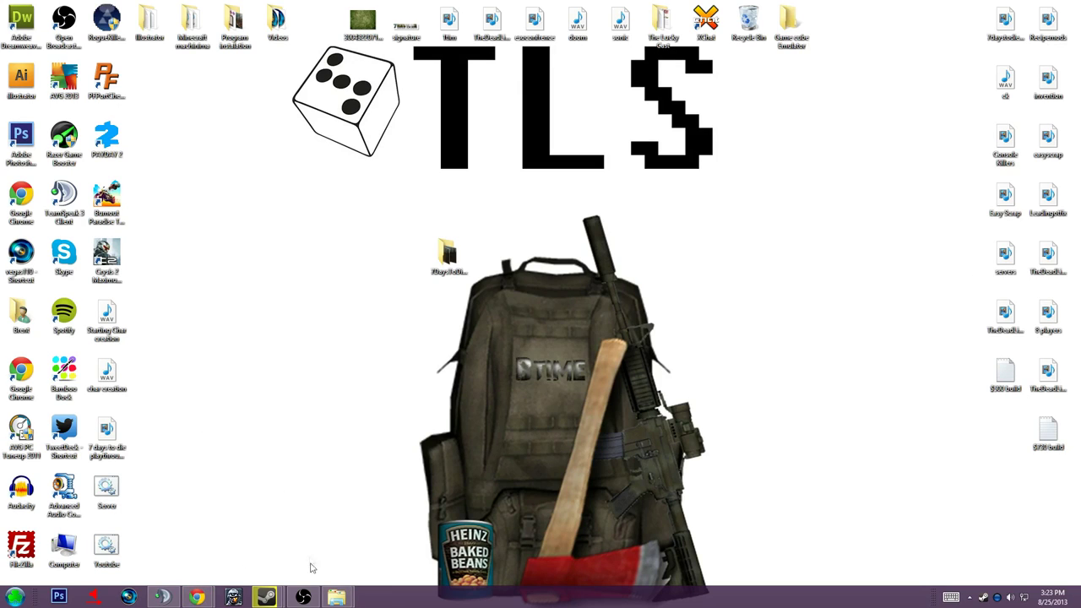
Step: Open a Chrome window docked to half of the desktop and a cmd window beside it
click(196, 597)
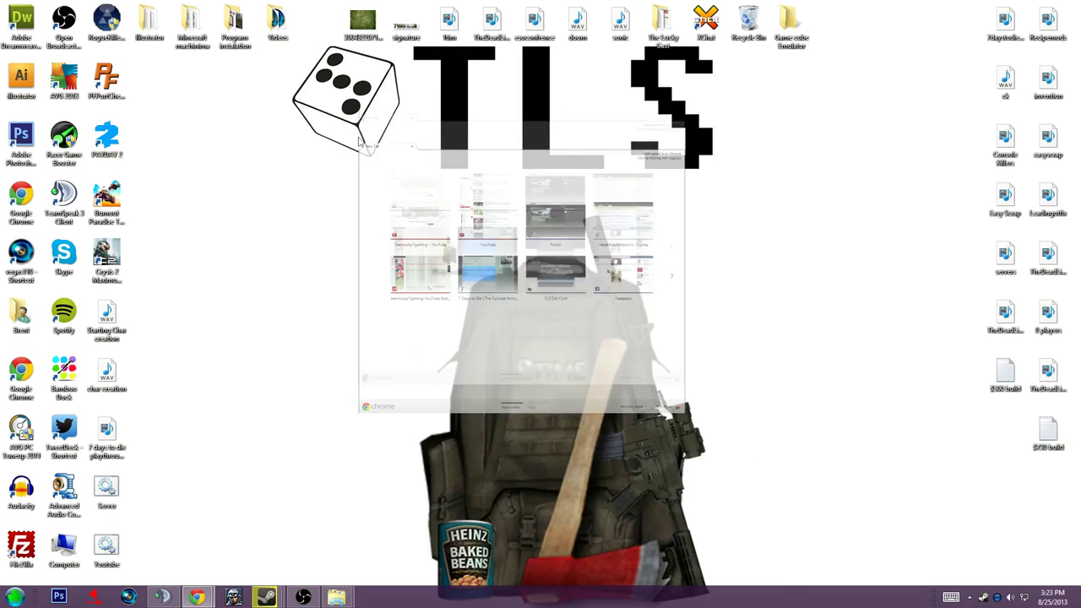
drag(504, 24, 586, 24)
click(6, 596)
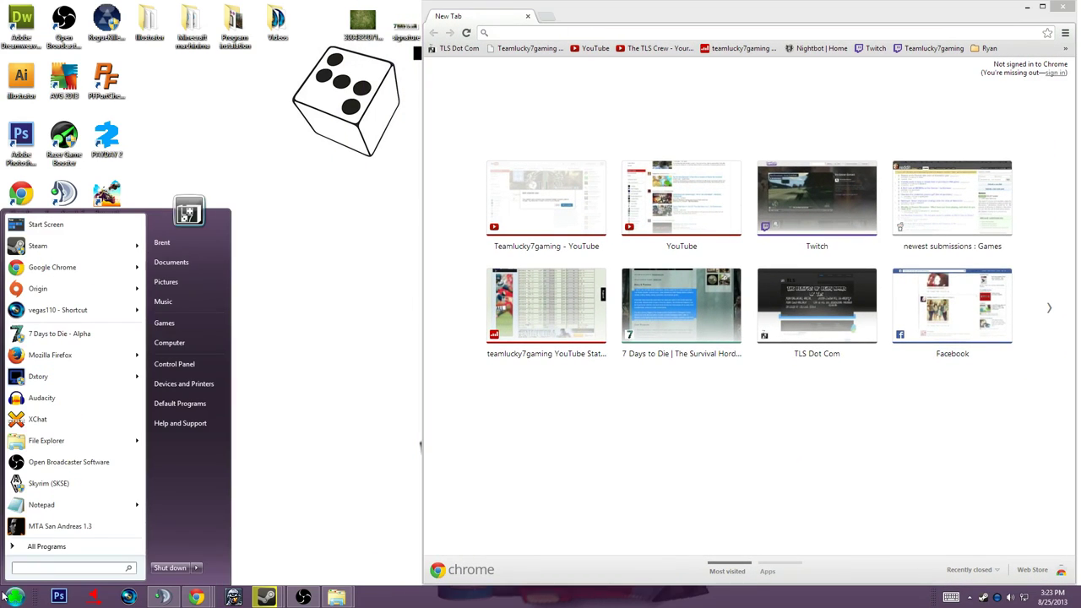
text(cmd)
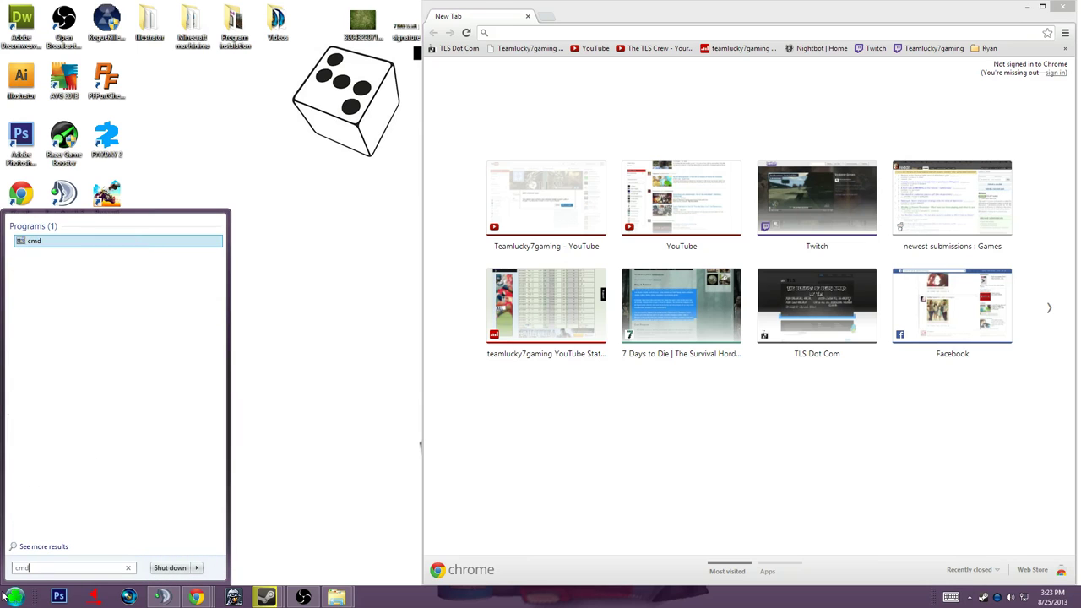
key(Return)
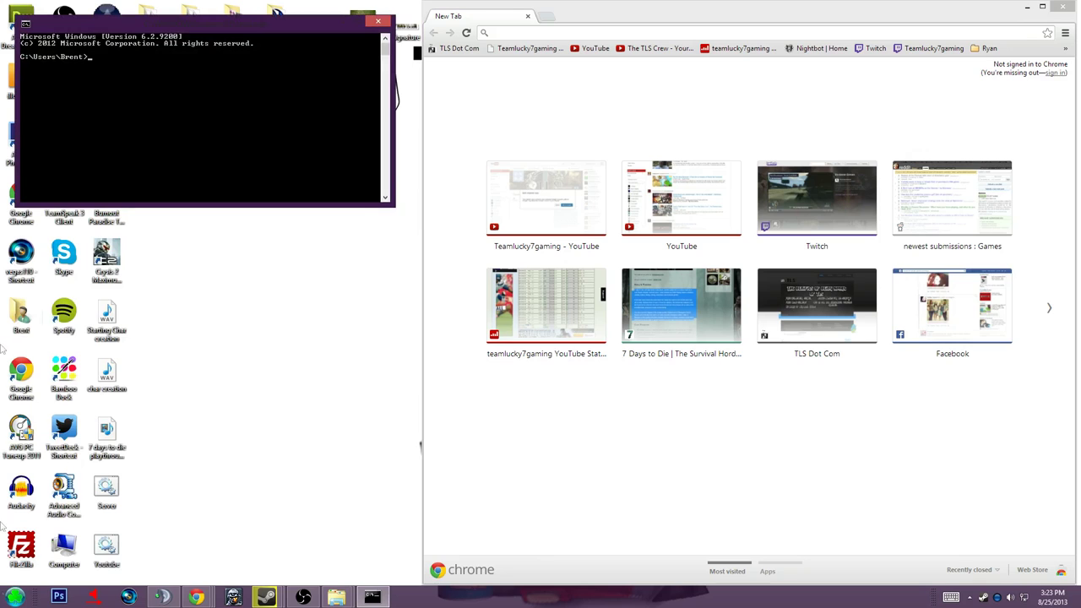
drag(192, 23, 207, 132)
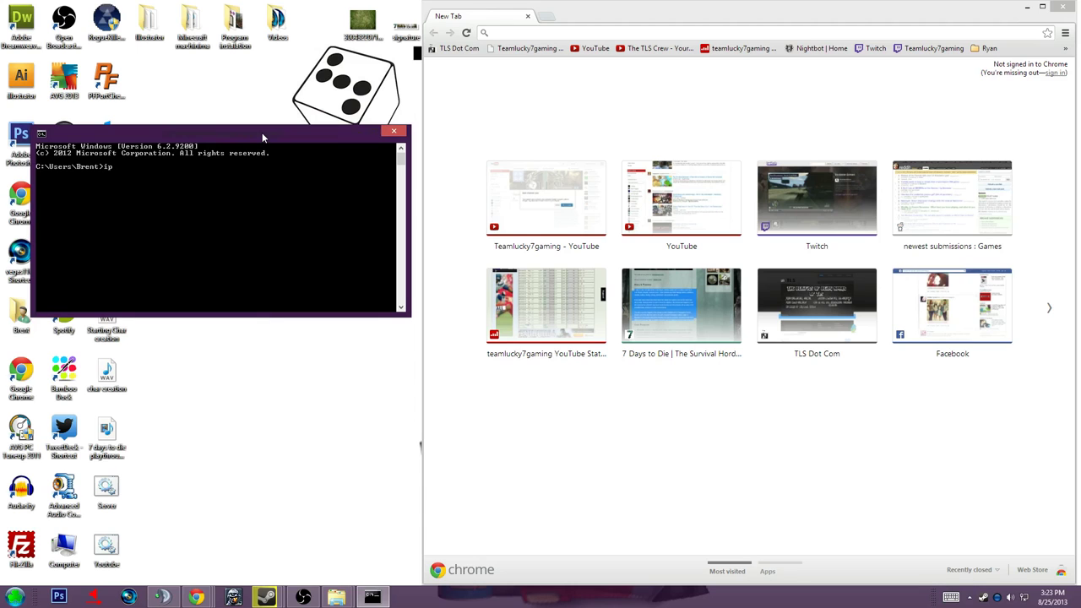
Step: Run ipconfig in the command prompt and look up the IPv4 address and default gateway of the Local Area Connection
text(ipconfig)
key(Return)
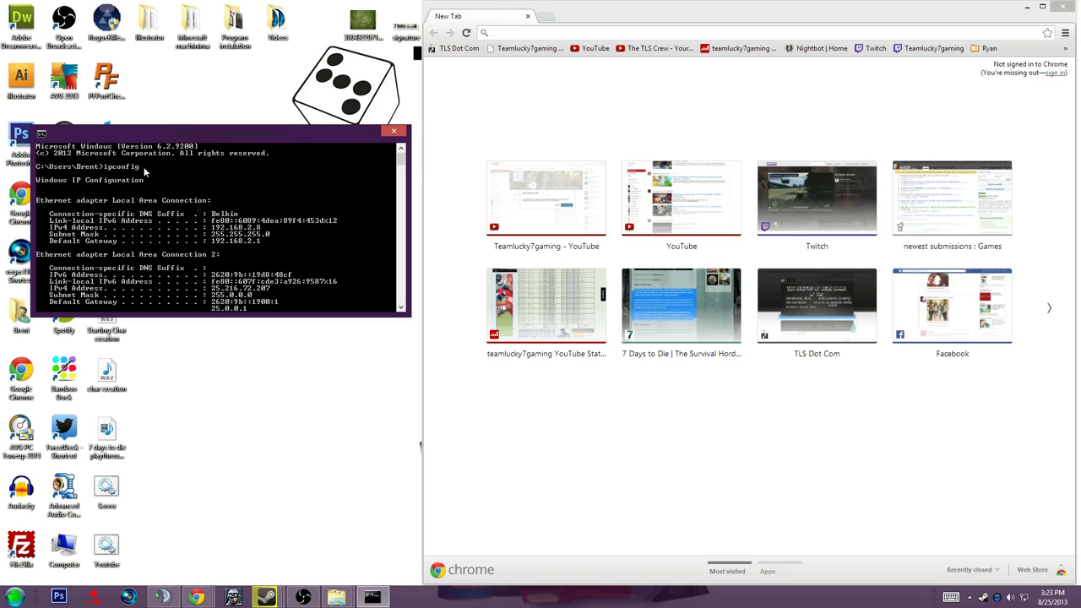
scroll(175, 160, down, 1)
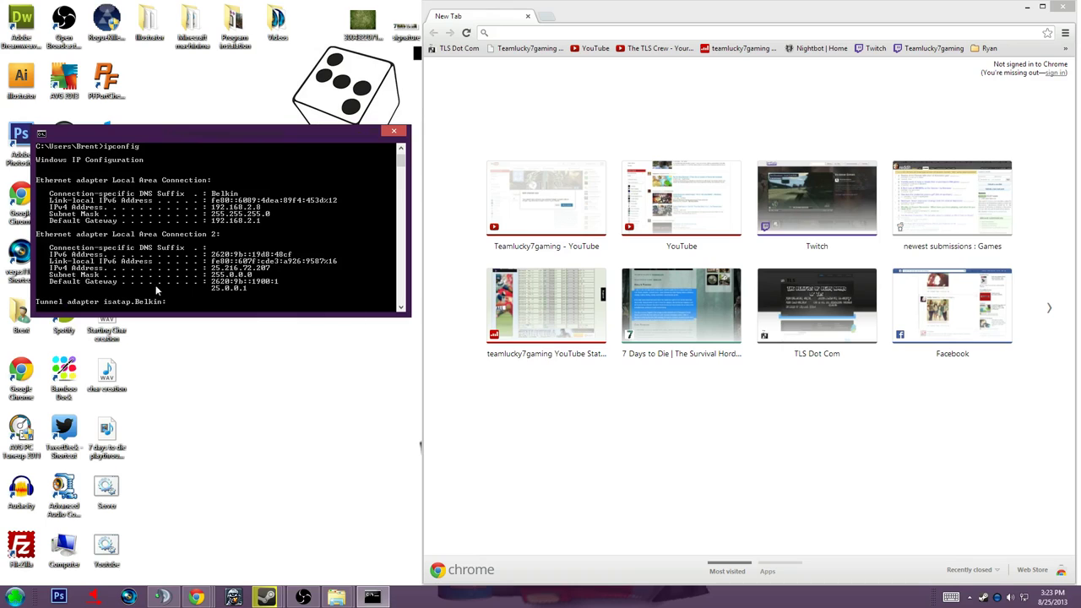
scroll(211, 266, up, 1)
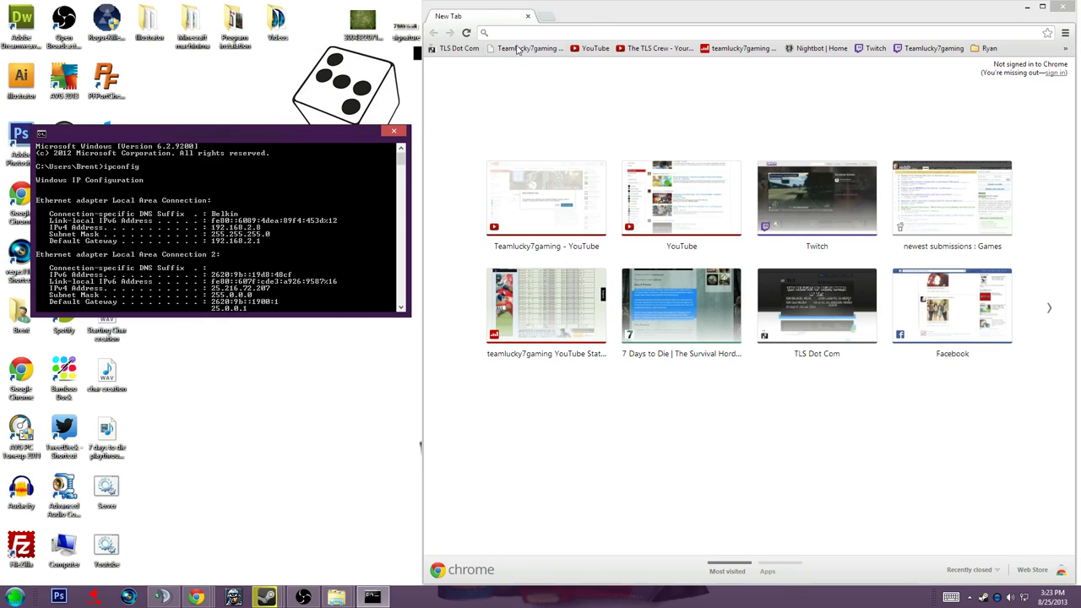
Step: Switch to Chrome, load the router setup at 192.168.2.1 and open the firewall's Virtual Servers table
click(439, 18)
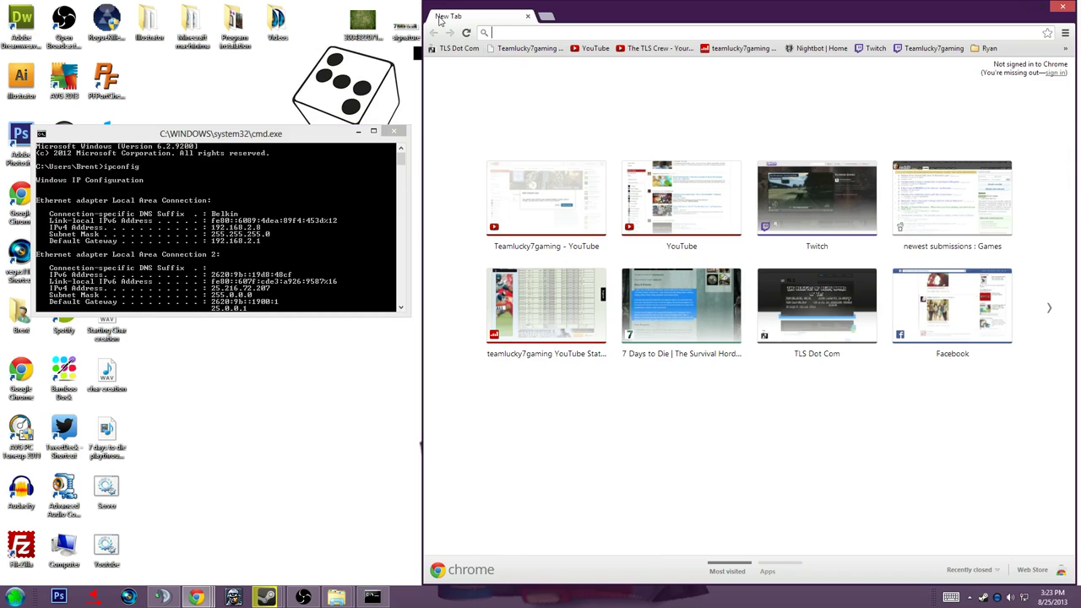
text(192.168.2.1)
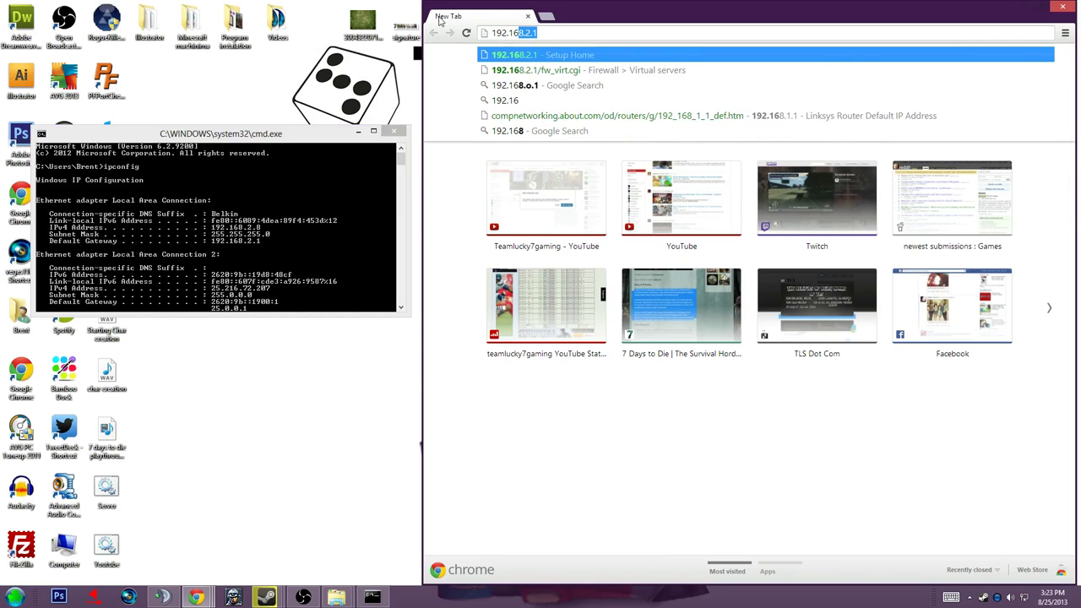
key(Return)
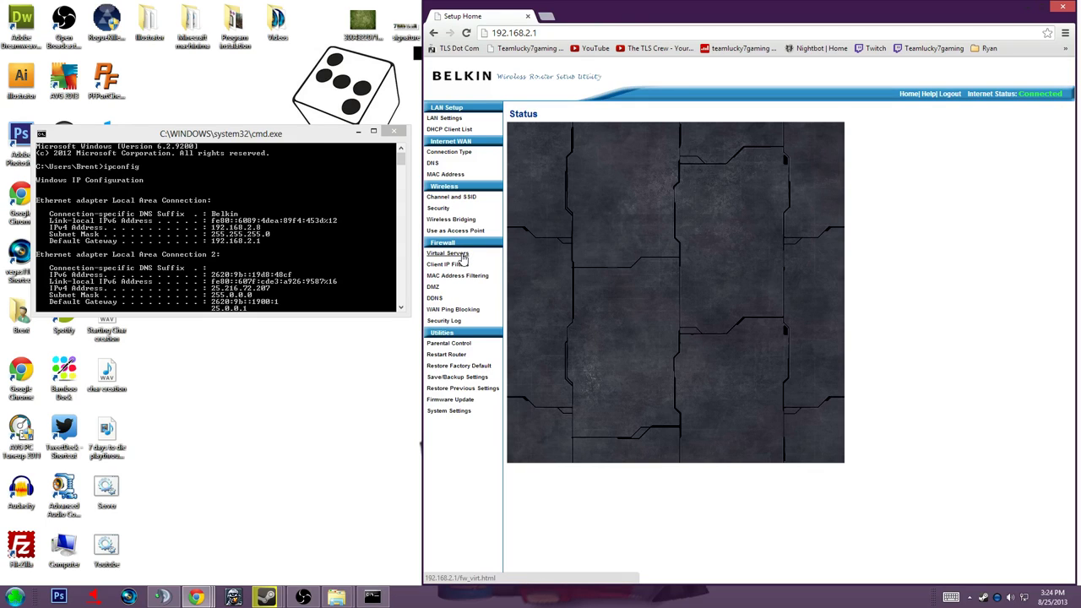
click(463, 257)
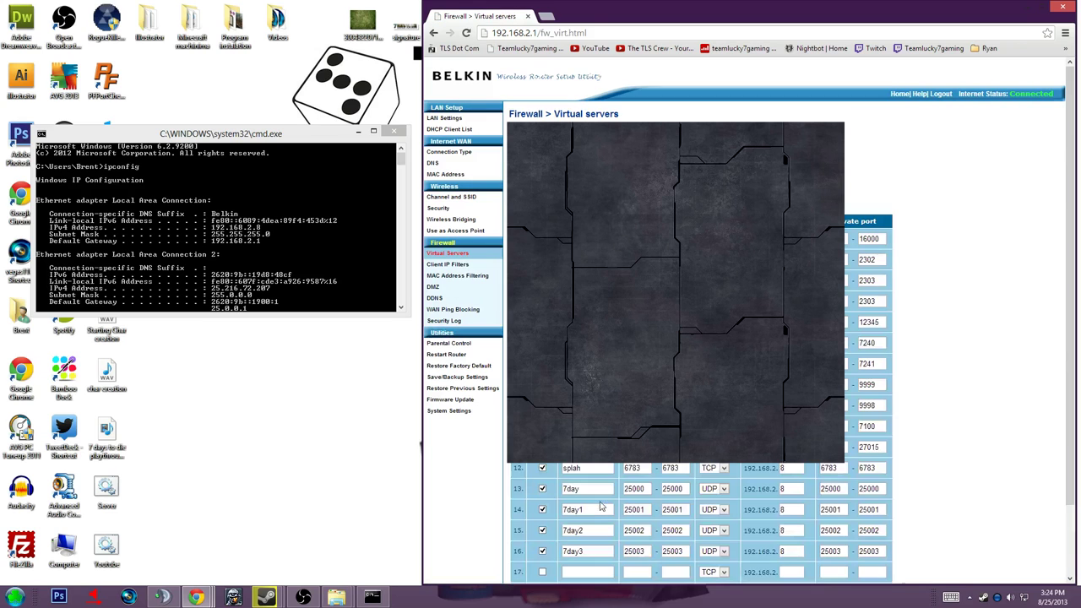
scroll(607, 312, down, 1)
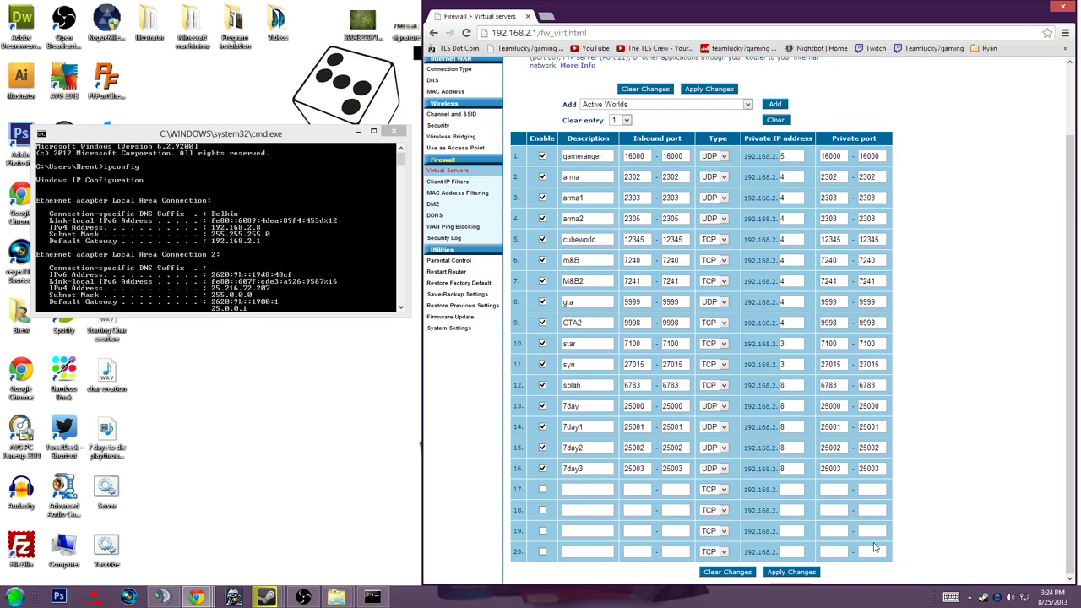
Step: Fill in row 17 with the description 7day4 and the inbound port range 25000 to 25003
click(565, 489)
text(7day4)
click(635, 488)
text(2500025000)
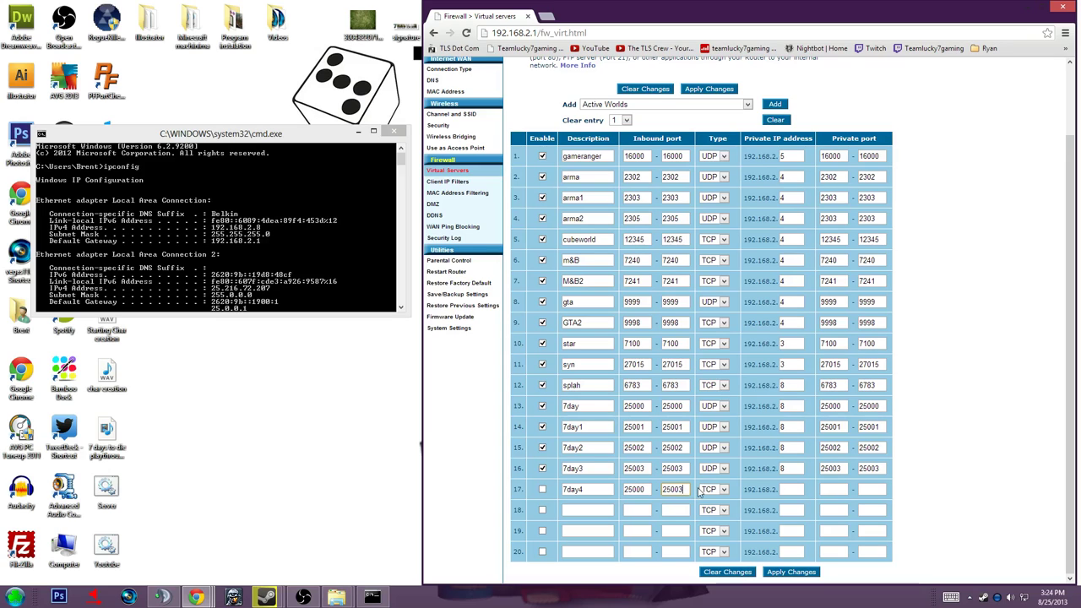
Step: Clear the description and inbound ports entered in row 17
drag(633, 488, 496, 490)
key(BackSpace)
key(BackSpace)
key(BackSpace)
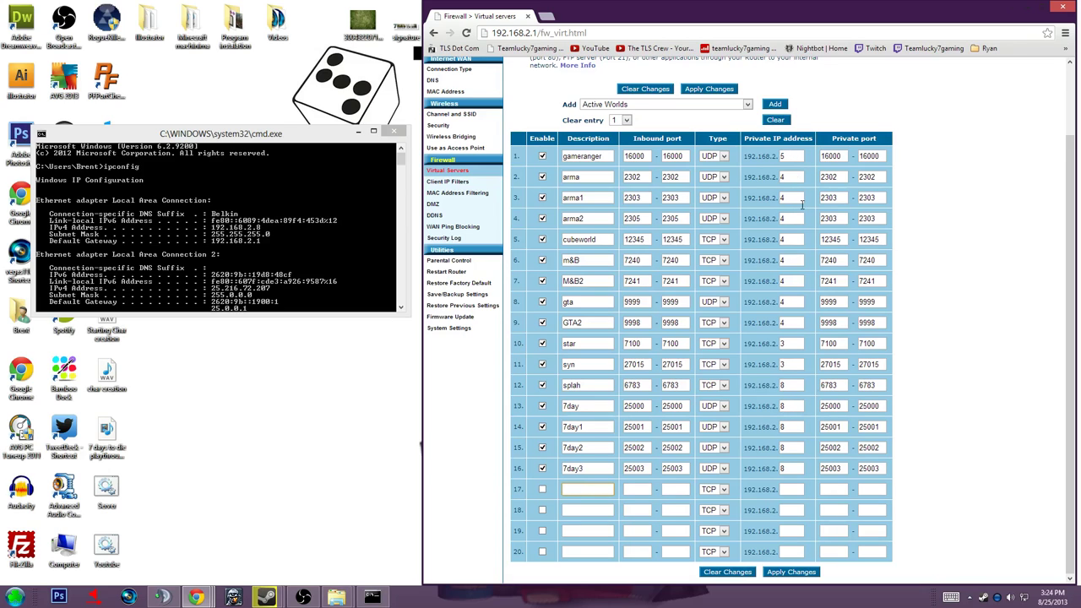
Step: Compare the 7day3 entry's private IP address with the ipconfig output, and apply the virtual server changes
click(793, 467)
click(259, 237)
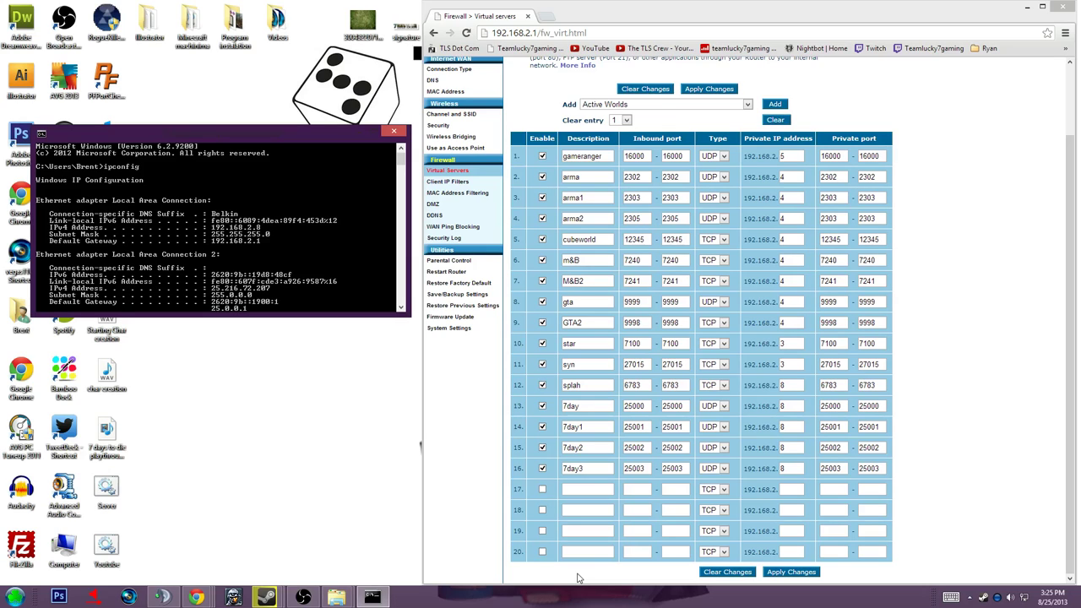
click(689, 89)
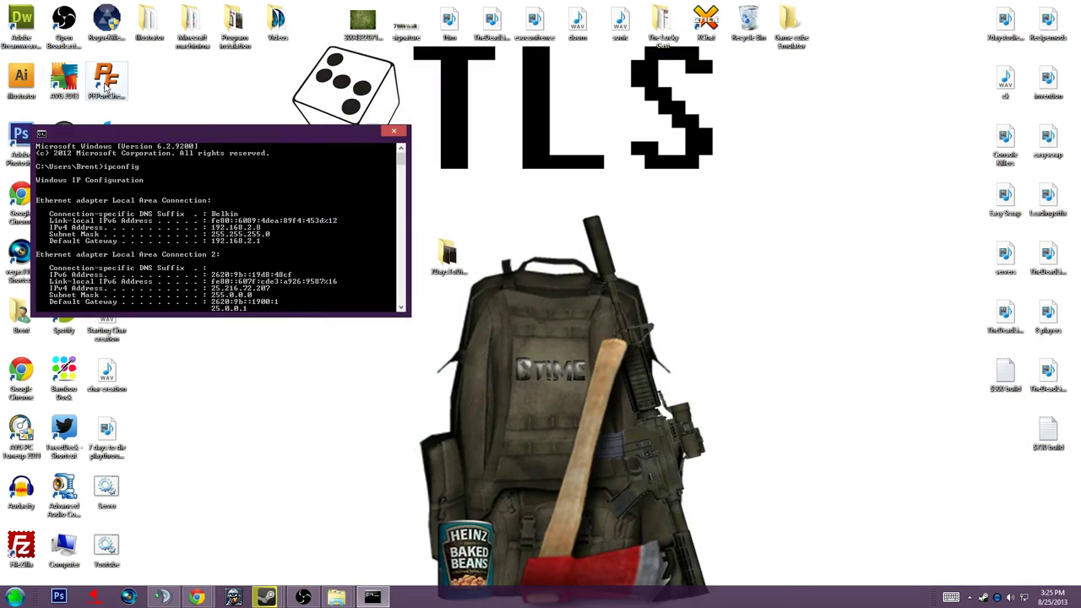
drag(107, 80, 688, 196)
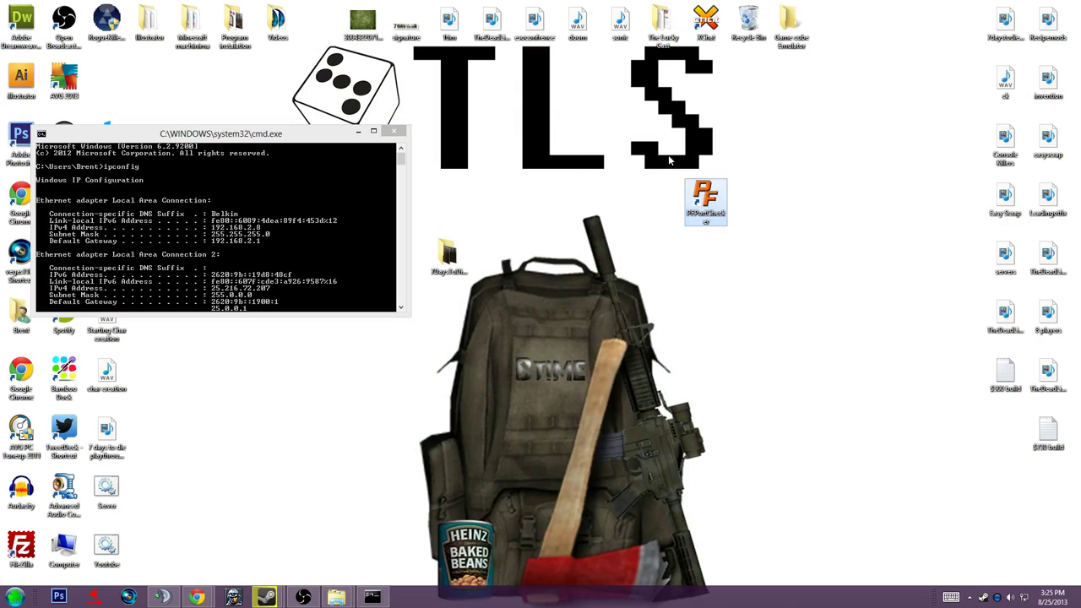
click(665, 164)
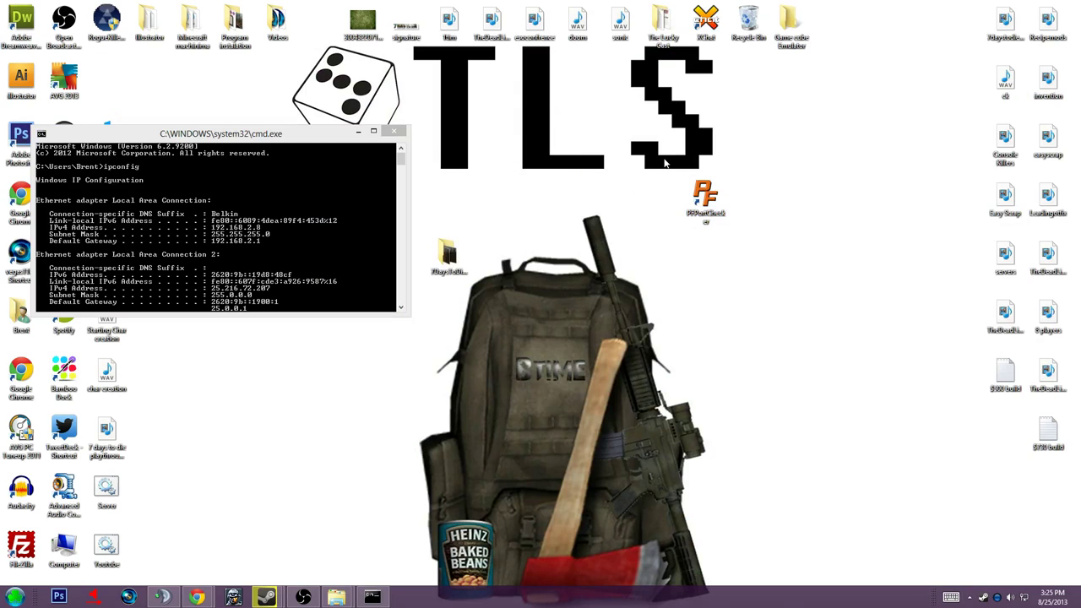
drag(705, 196, 97, 80)
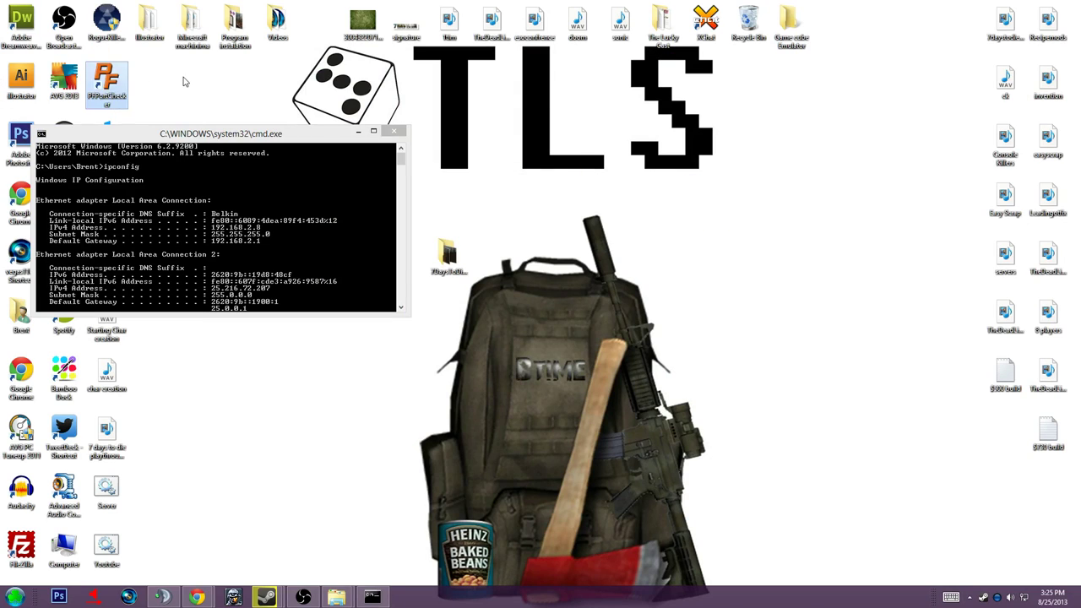
Step: Close the command prompt window
click(187, 113)
drag(197, 138, 731, 180)
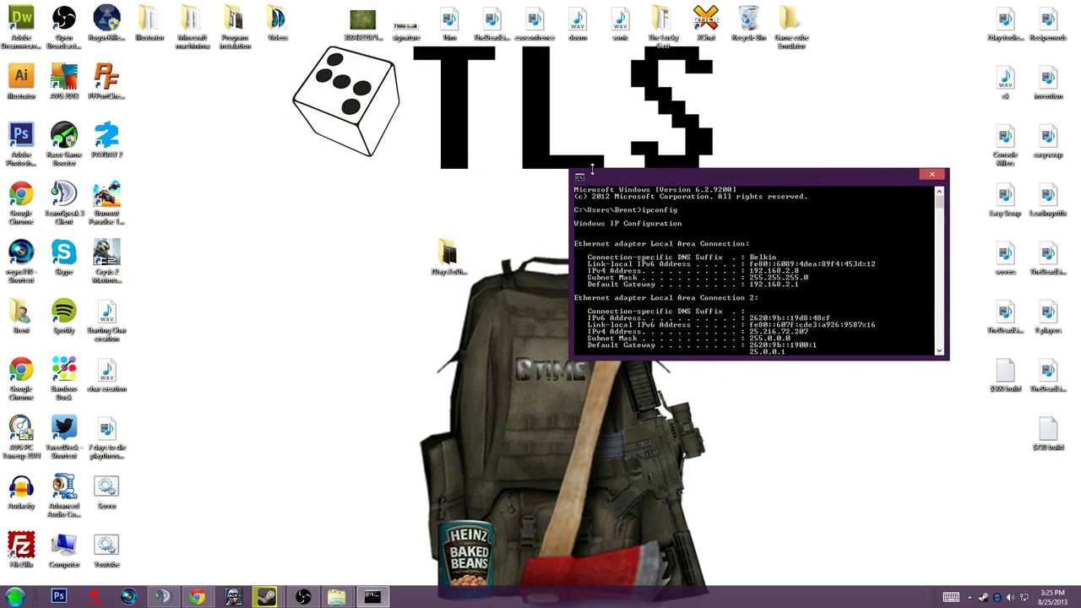
click(932, 174)
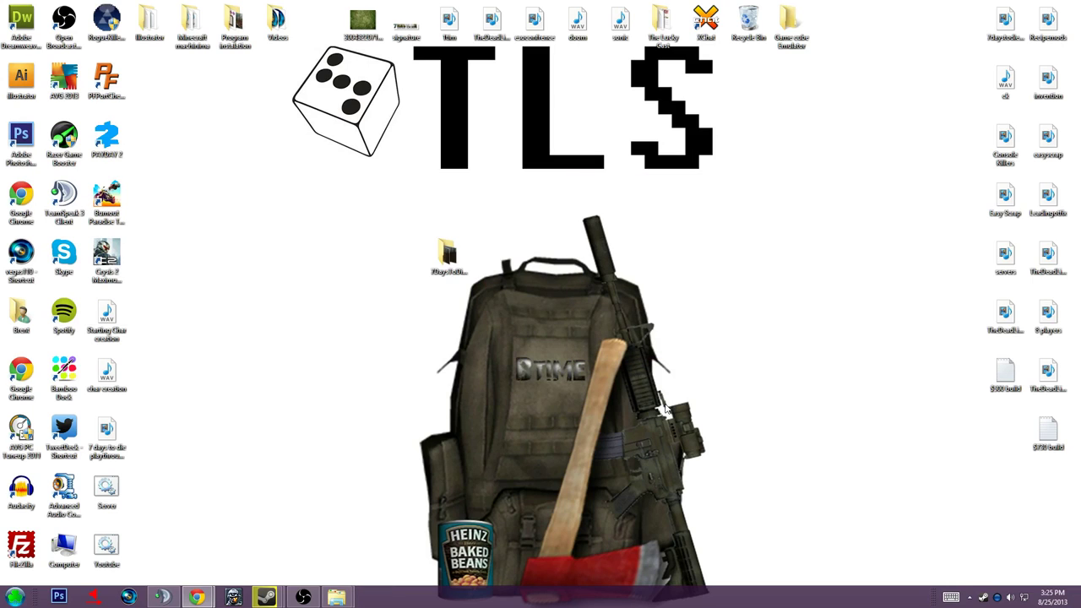
Step: Move the Youtube batch file to a free desktop area, open it for editing in Notepad, clear of the 7DaysToDie-Alpha folder
drag(107, 547, 322, 400)
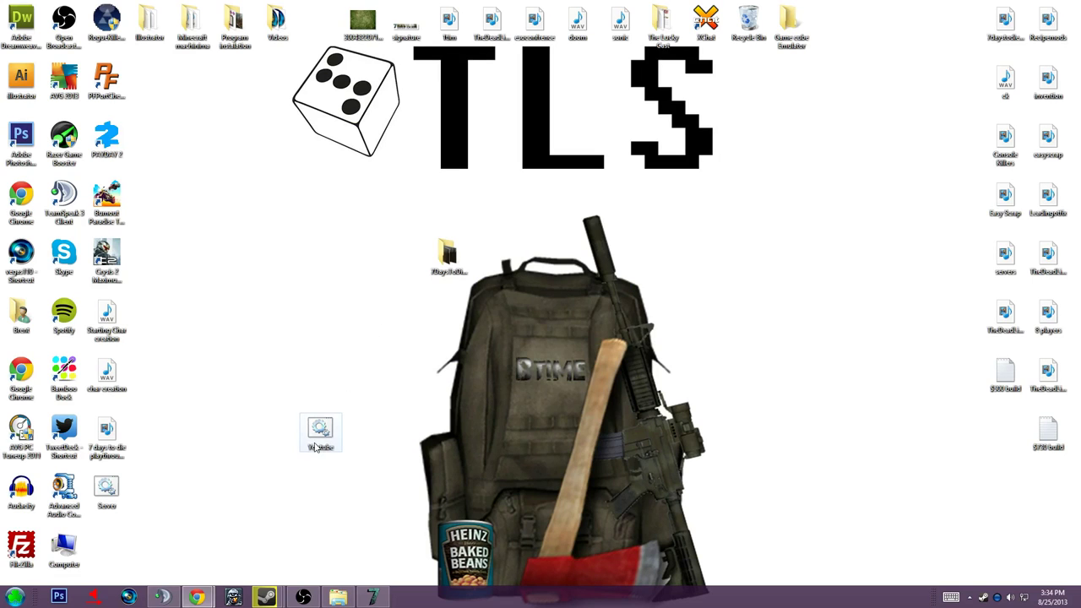
right_click(314, 441)
click(351, 199)
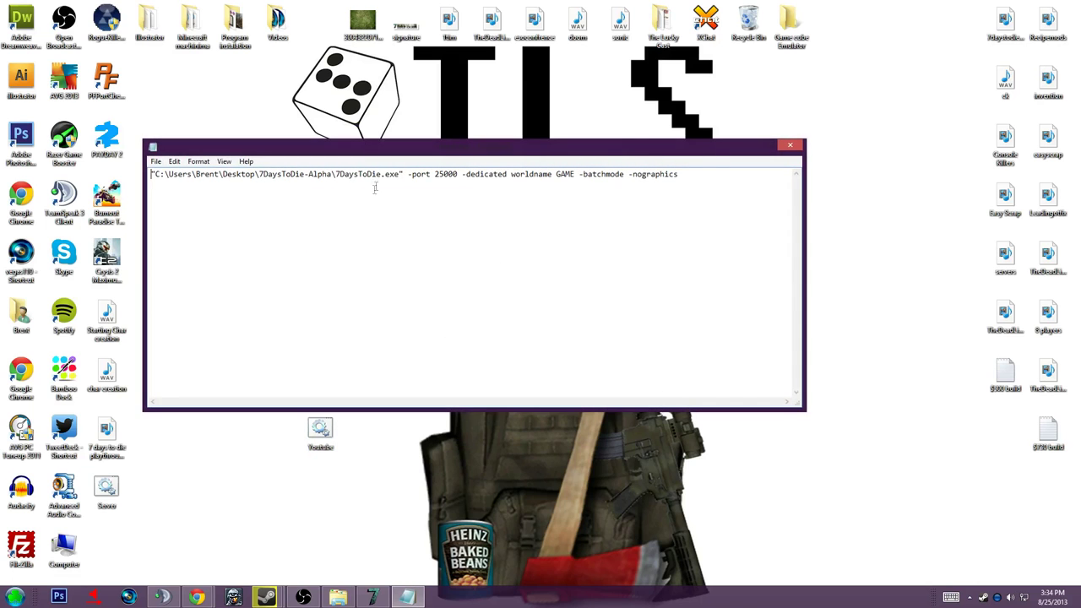
drag(356, 154, 431, 351)
Step: Copy the name of the Navezgane folder from Data\Worlds inside the 7DaysToDie-Alpha folder
double_click(447, 253)
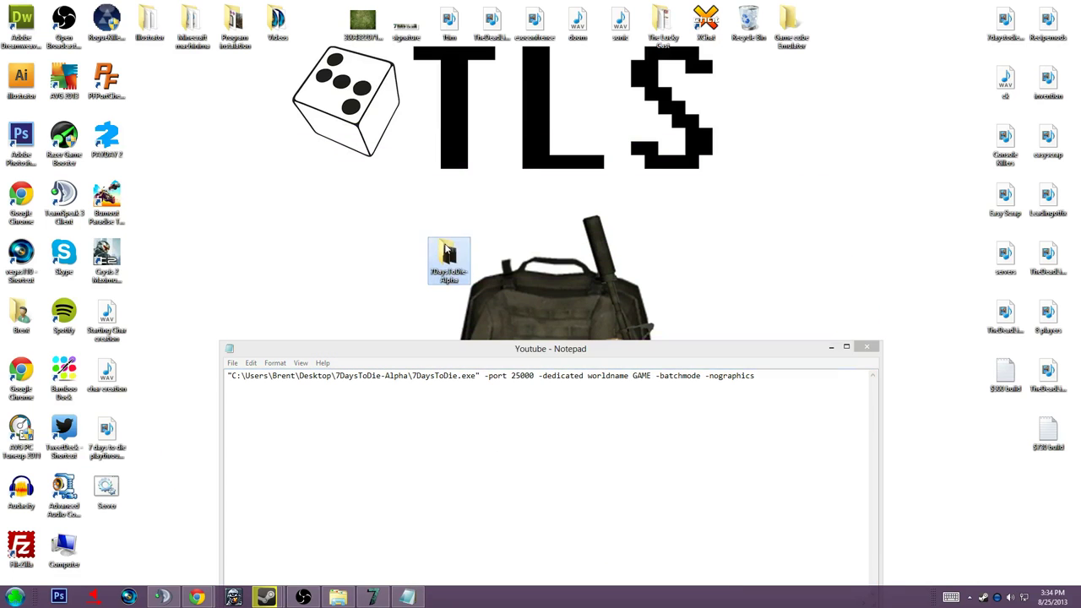
click(595, 328)
double_click(602, 305)
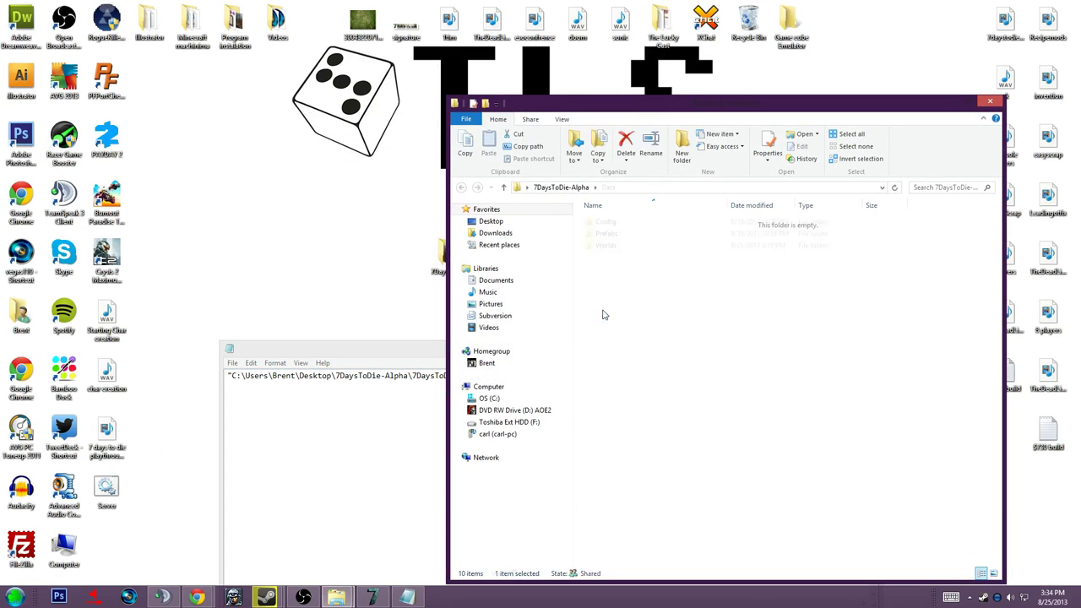
double_click(610, 244)
click(612, 223)
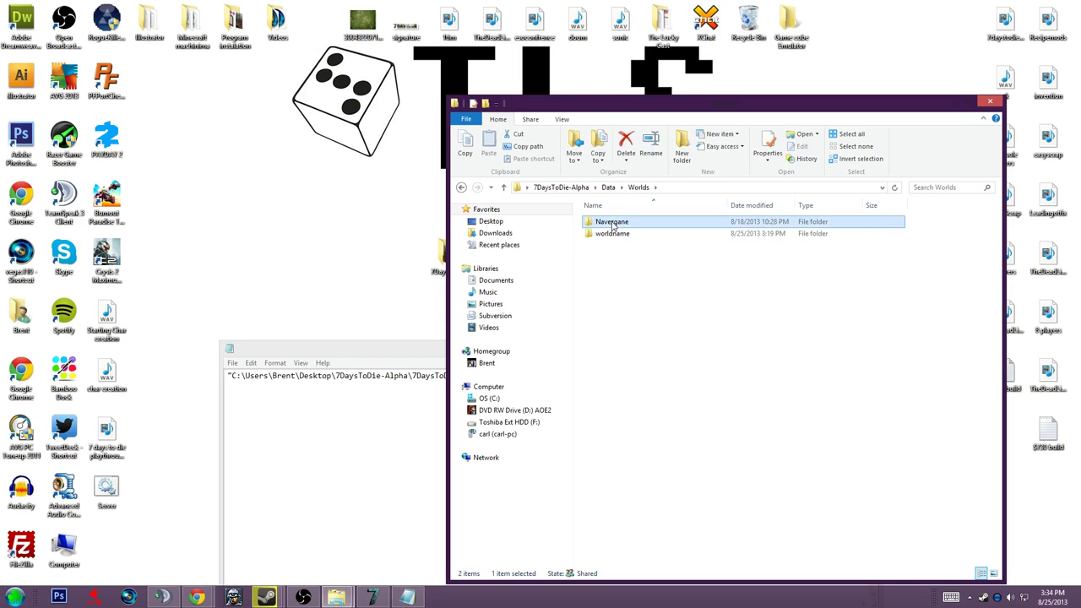
right_click(613, 223)
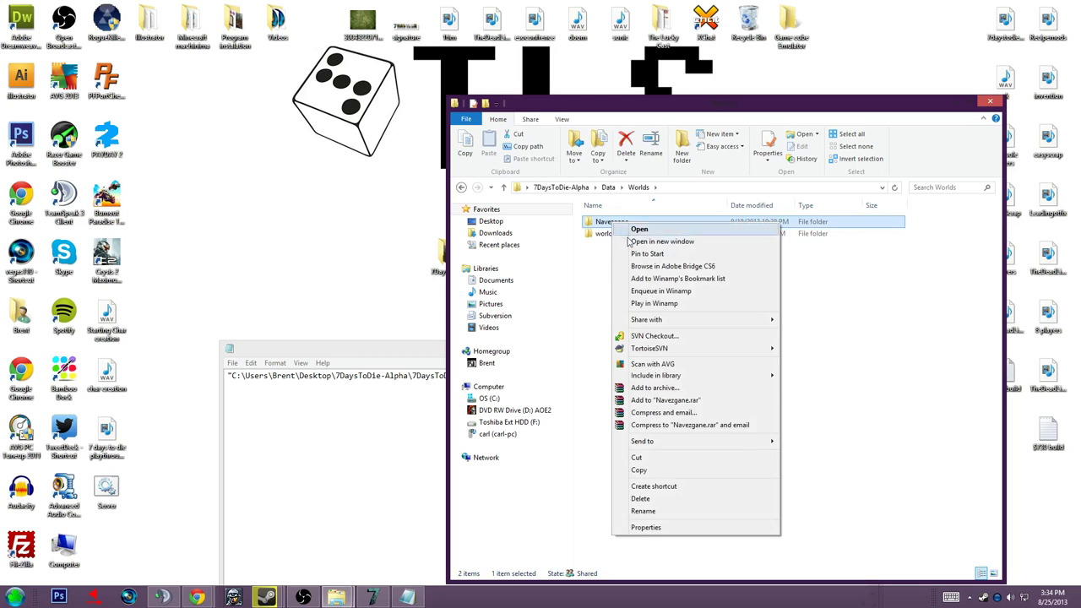
click(652, 512)
key(ctrl+c)
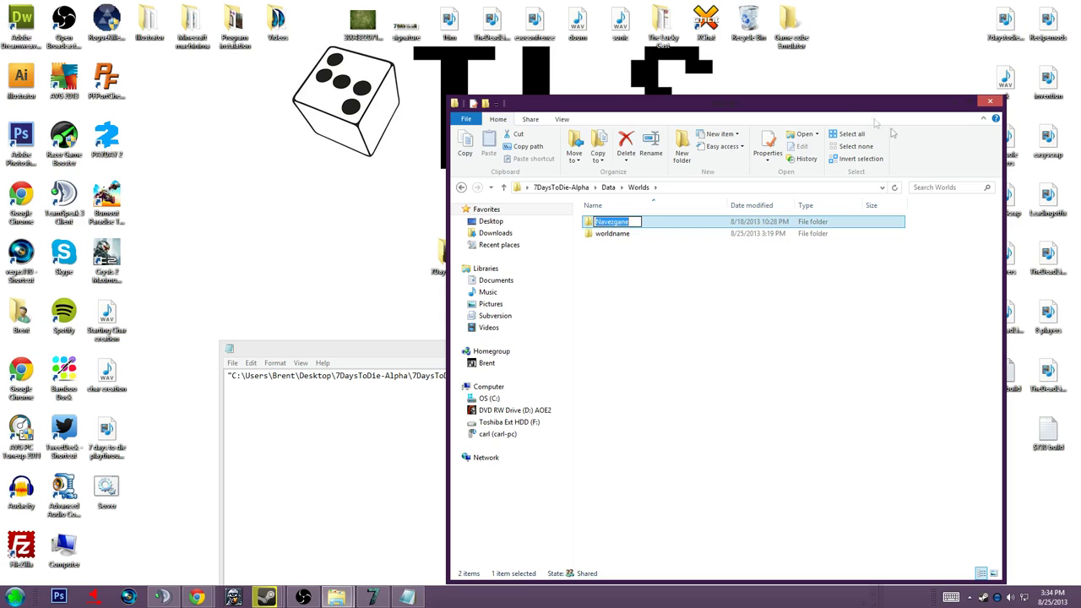
Step: Close the folder window and replace worldname in the launch command with the copied name Navezgane
click(954, 102)
drag(628, 375, 588, 375)
key(ctrl+v)
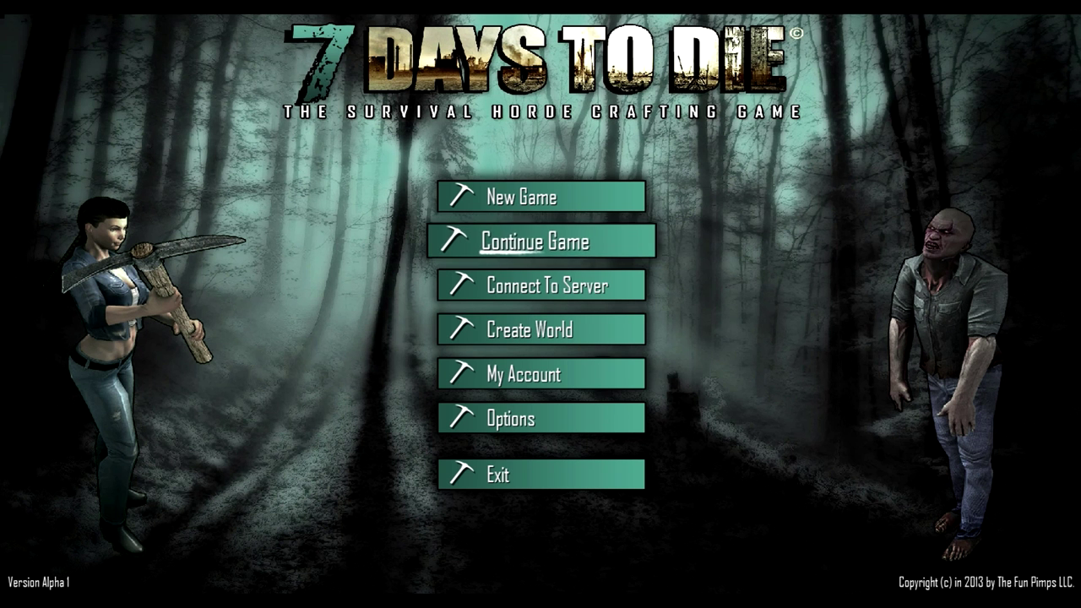
Step: In the 7 Days to Die game, connect to the server at IP 127.0.0.1 on port 25000
click(568, 285)
click(515, 264)
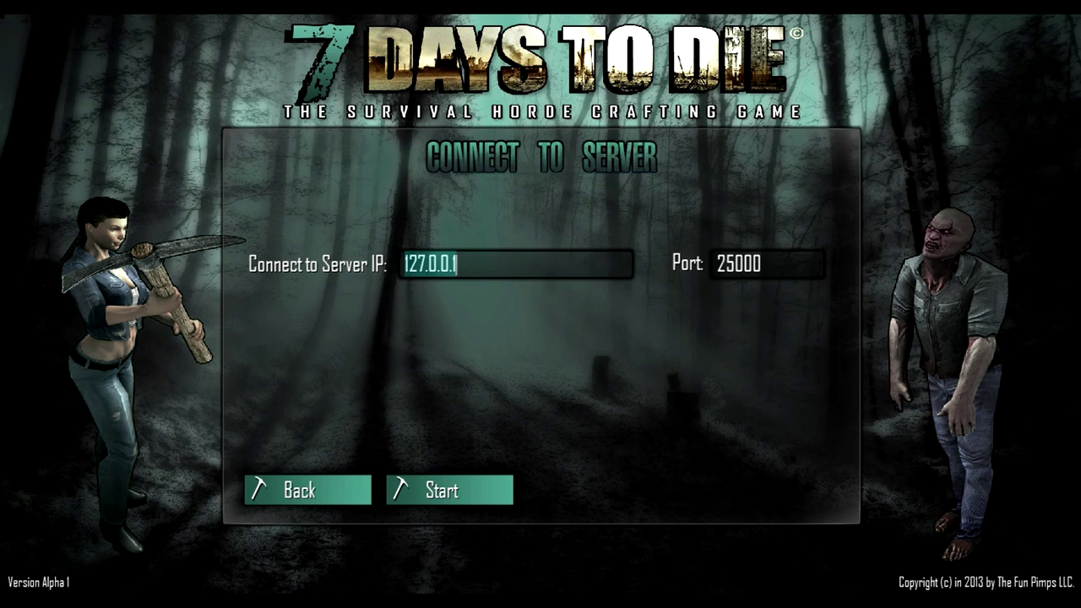
key(End)
click(429, 491)
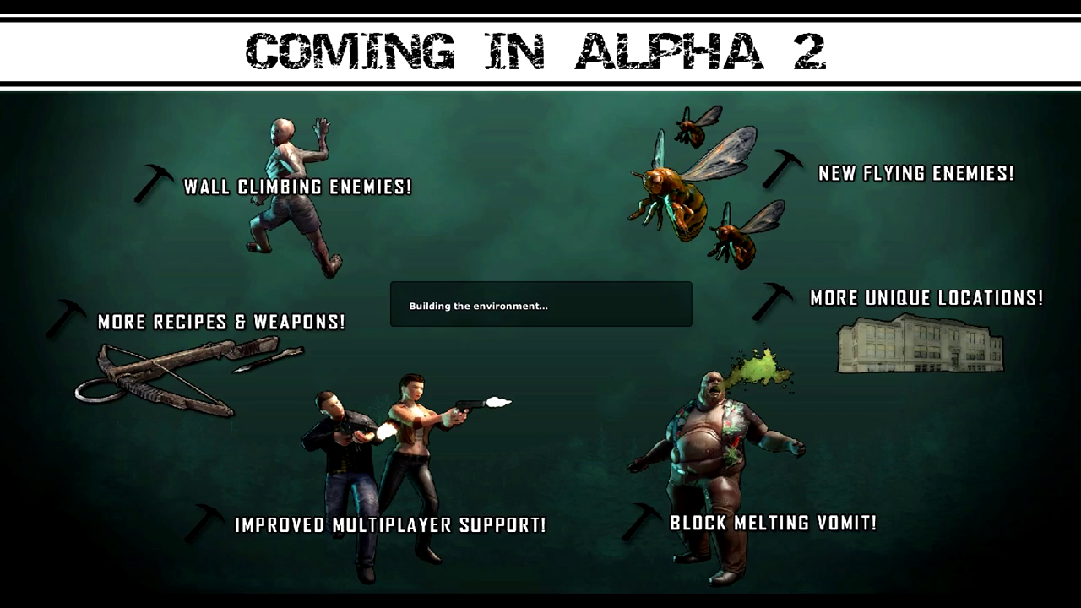
key(Return)
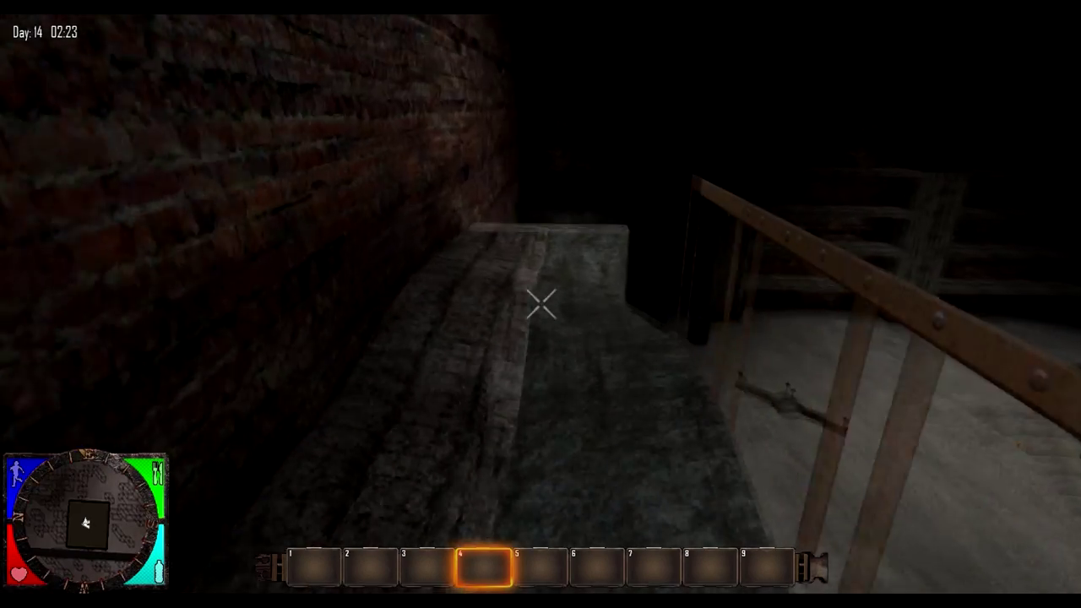
key(4)
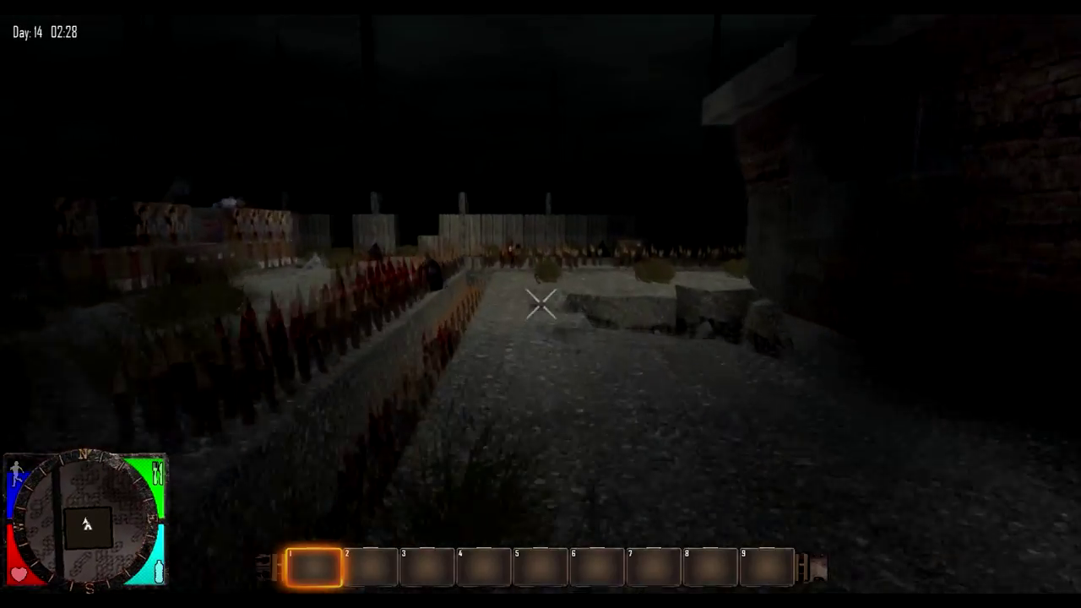
key(w)
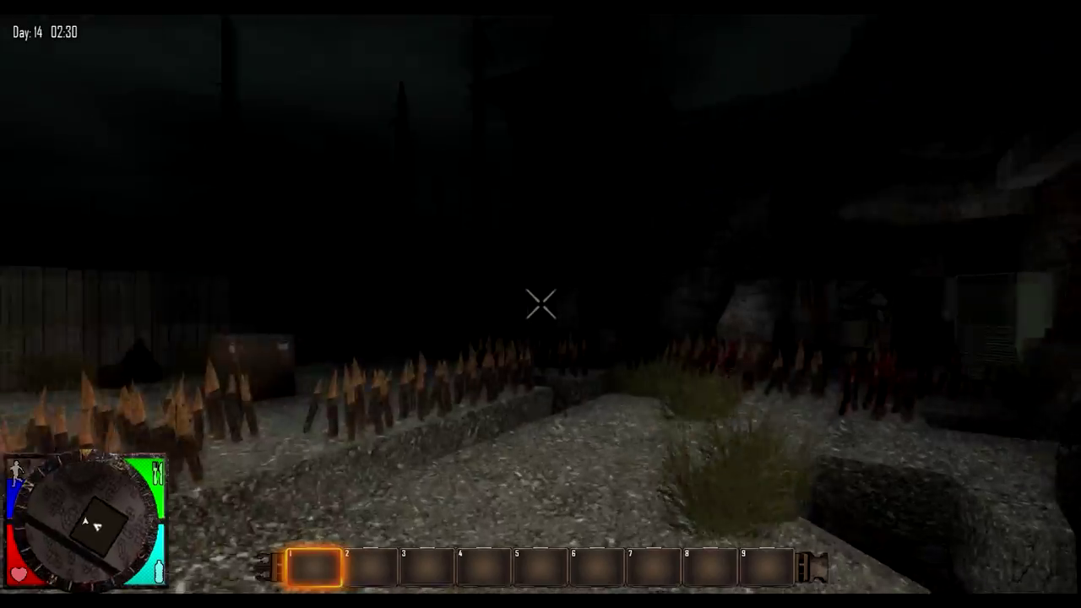
key(w)
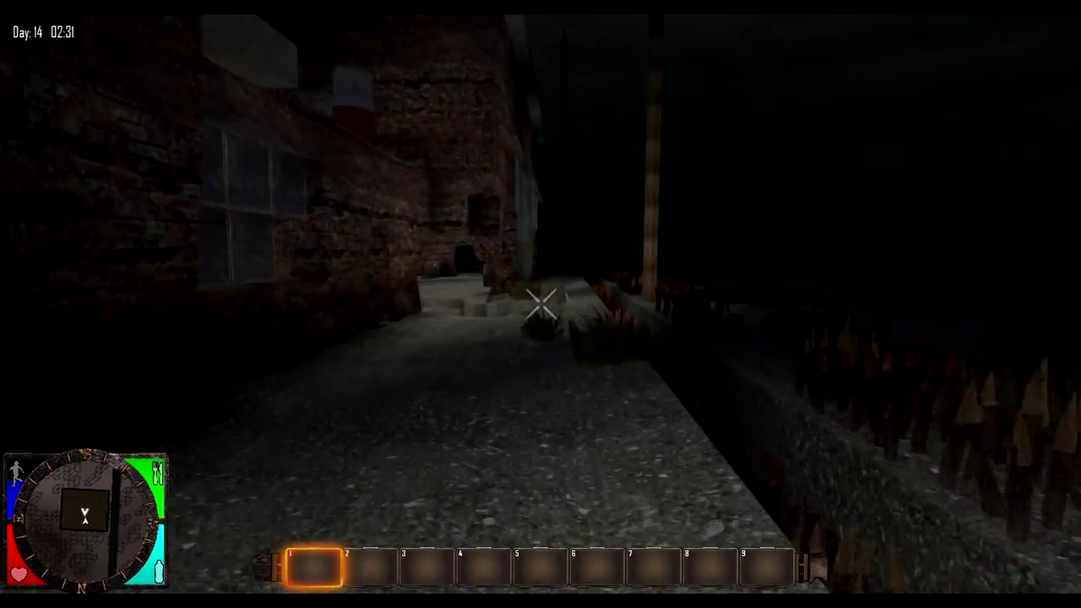
key(w)
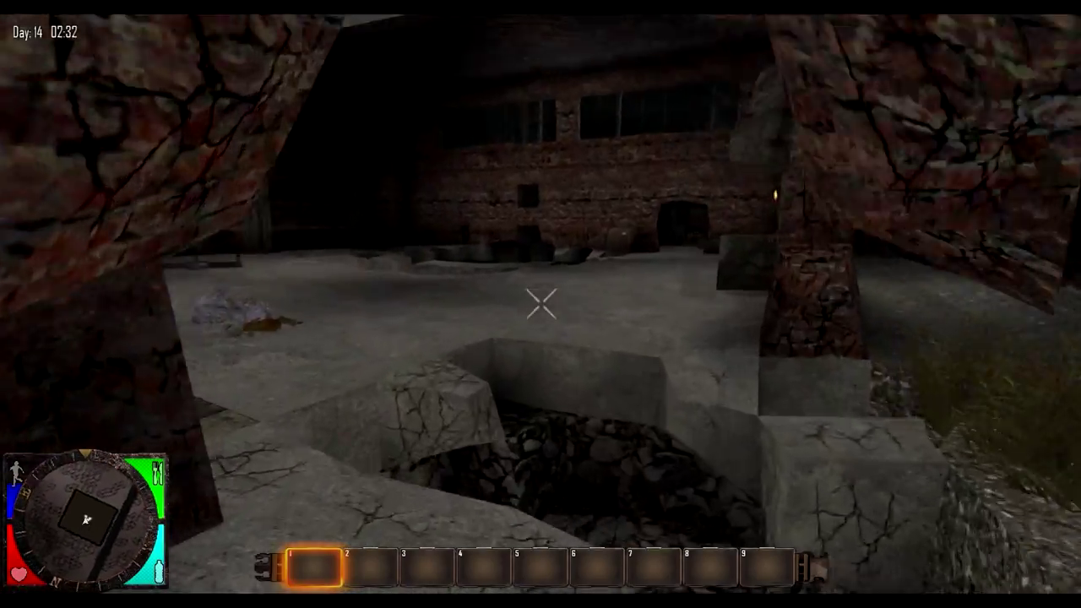
key(w)
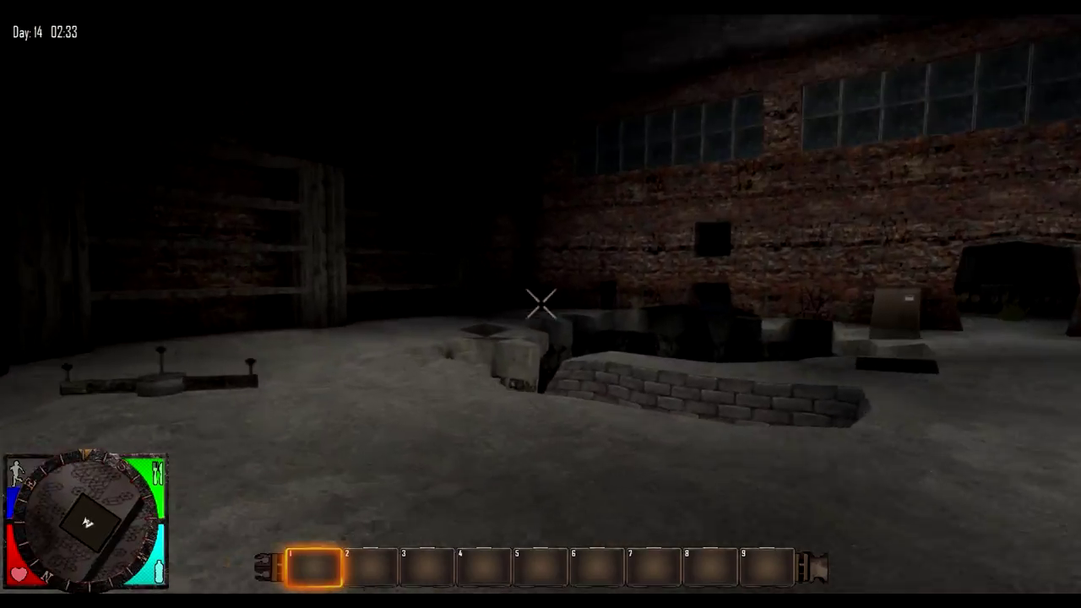
key(w)
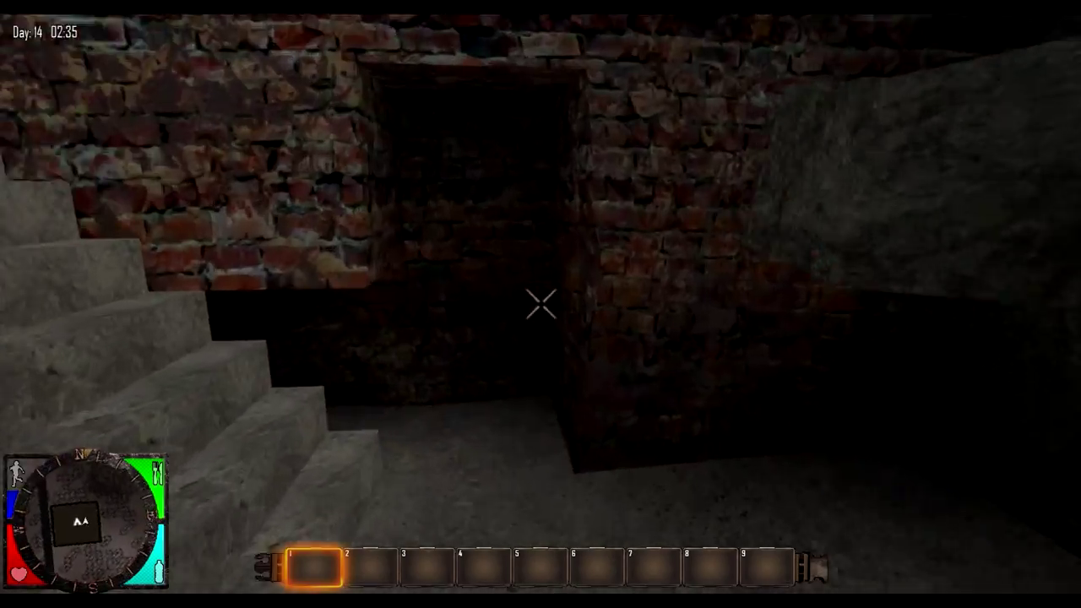
key(w)
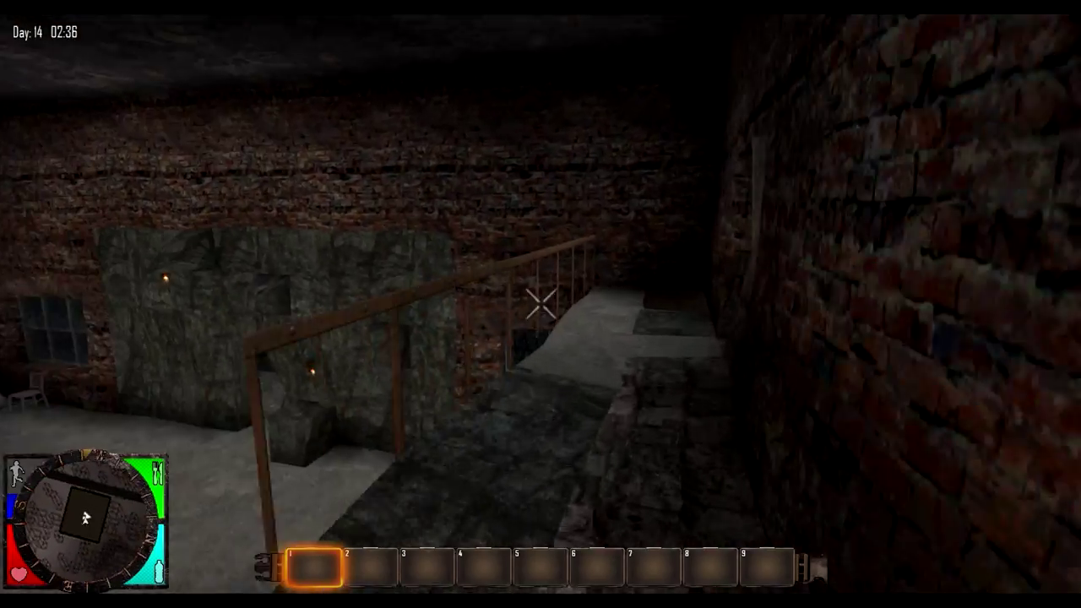
key(w)
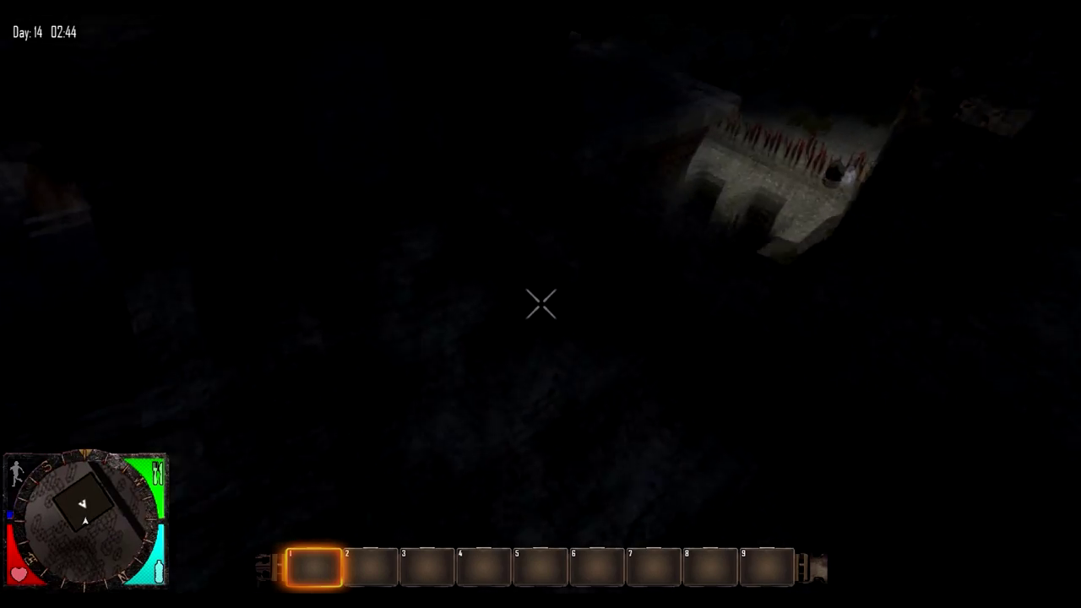
key(w)
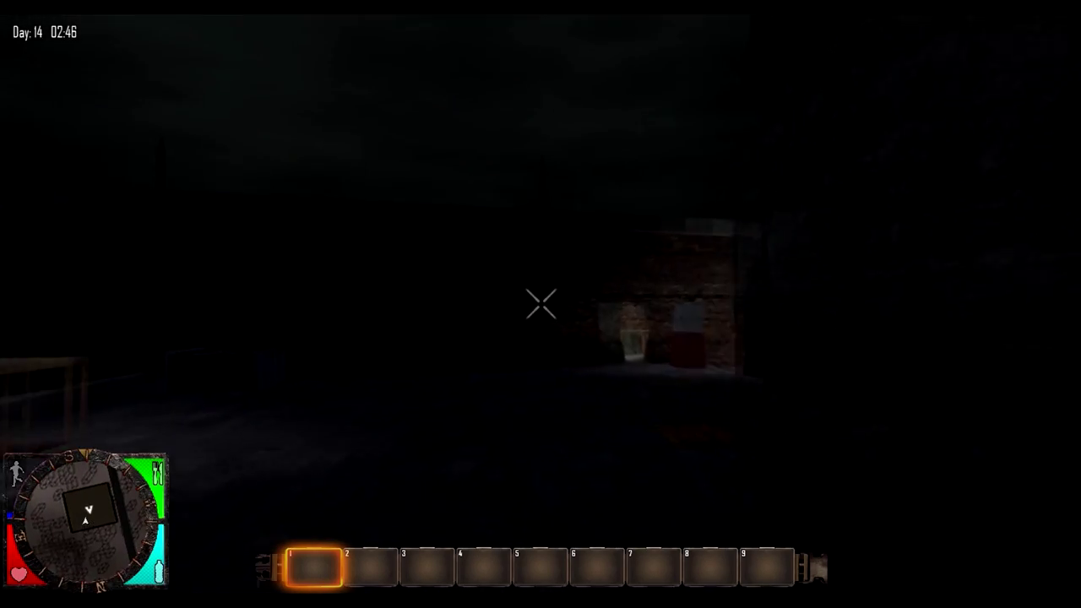
key(w)
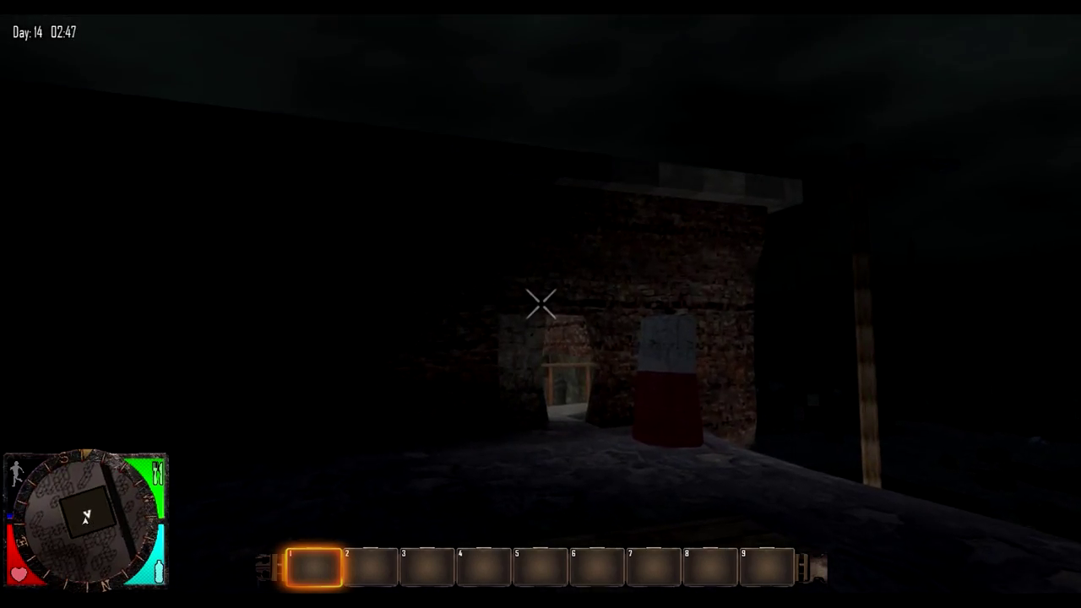